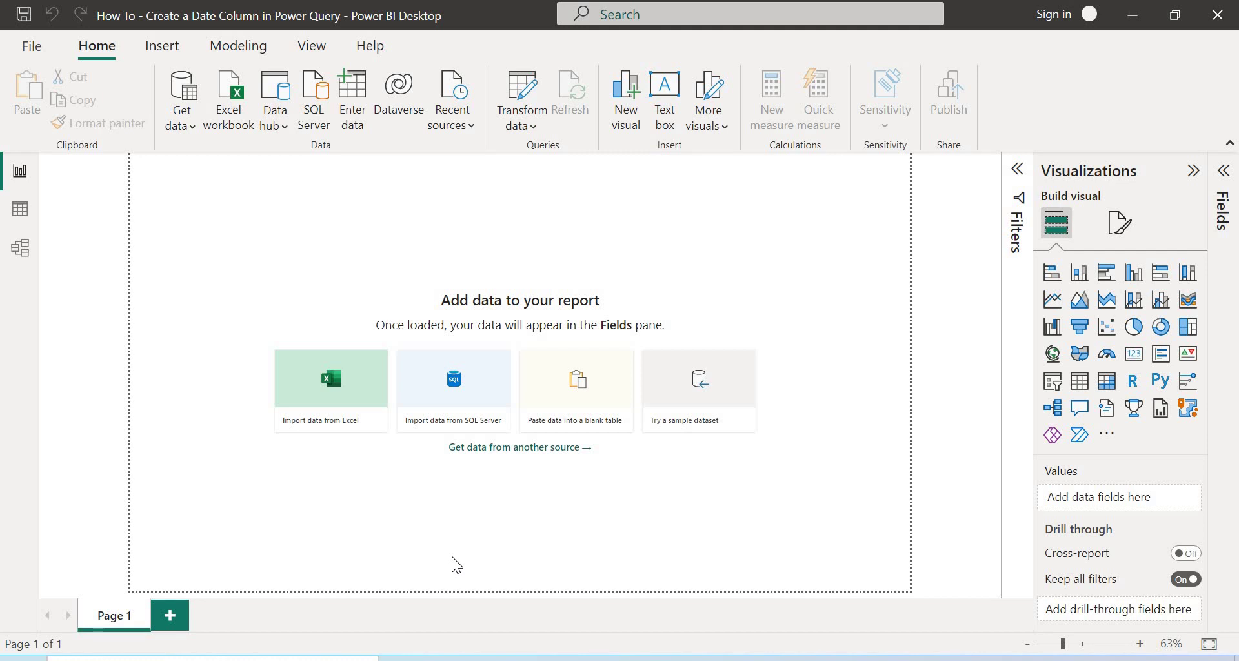
Start an Excel workbook import and select PRSA_data_2010.1.1-2014.12.31 (1) in the Downloads folder.
{"action": "left_click", "coordinate": [184, 123]}
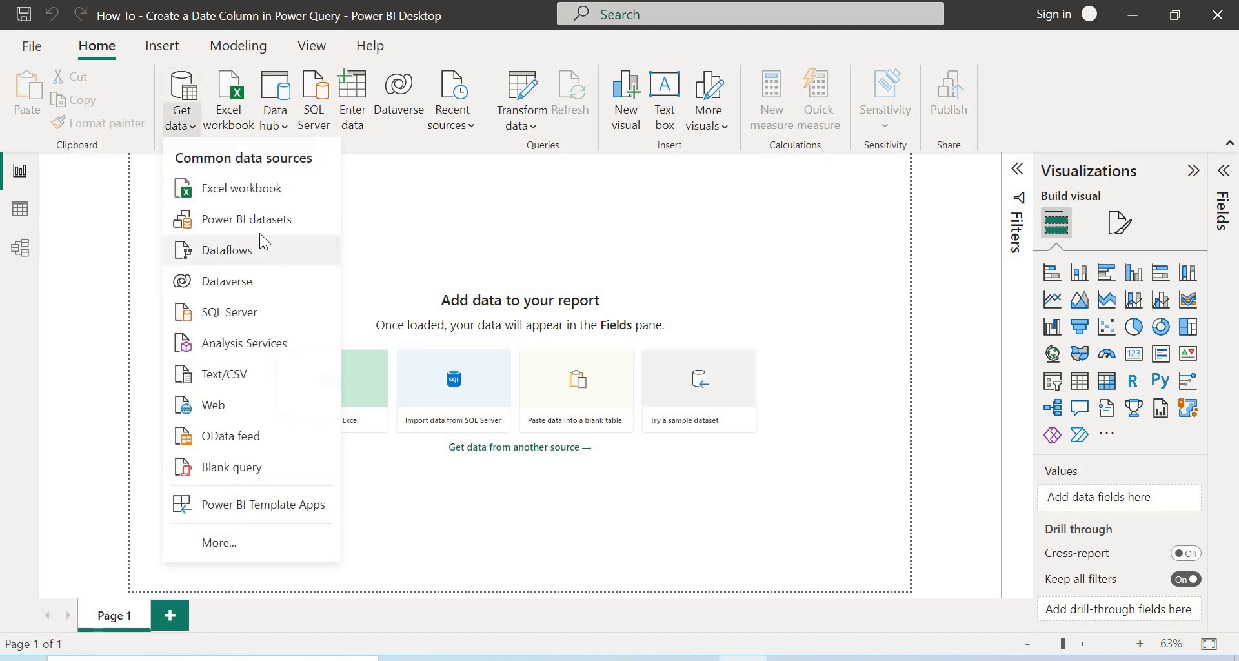
{"action": "left_click", "coordinate": [240, 192]}
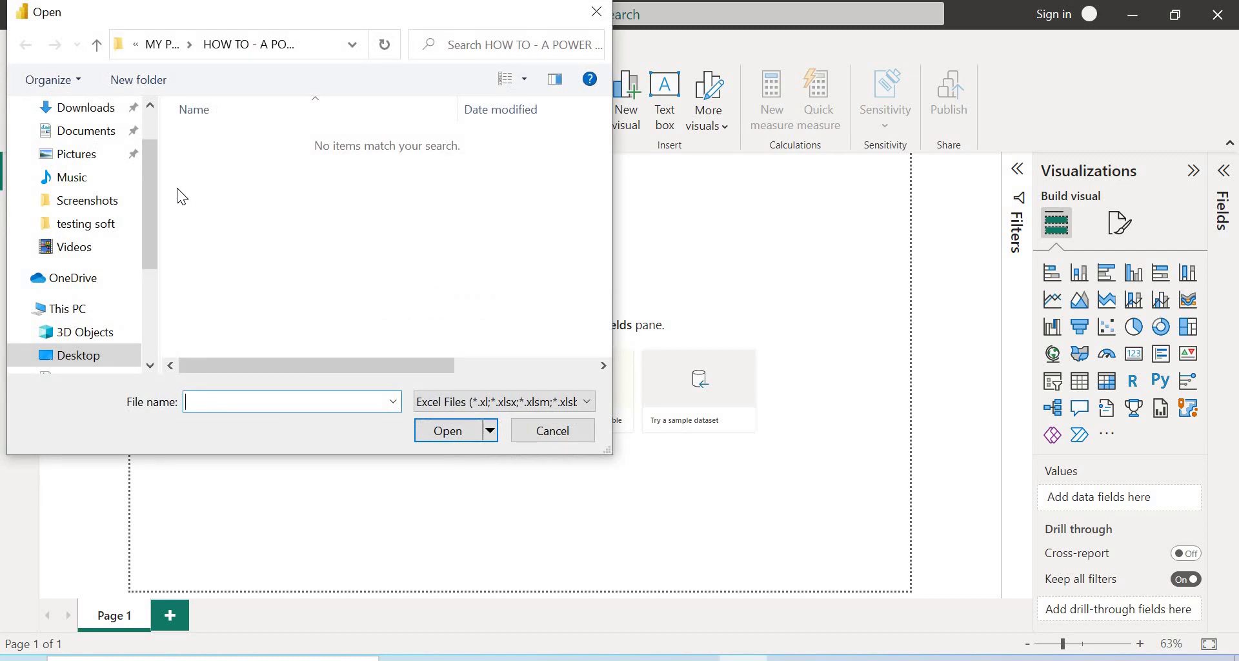
{"action": "scroll", "coordinate": [154, 185], "scroll_direction": "up", "scroll_amount": 1}
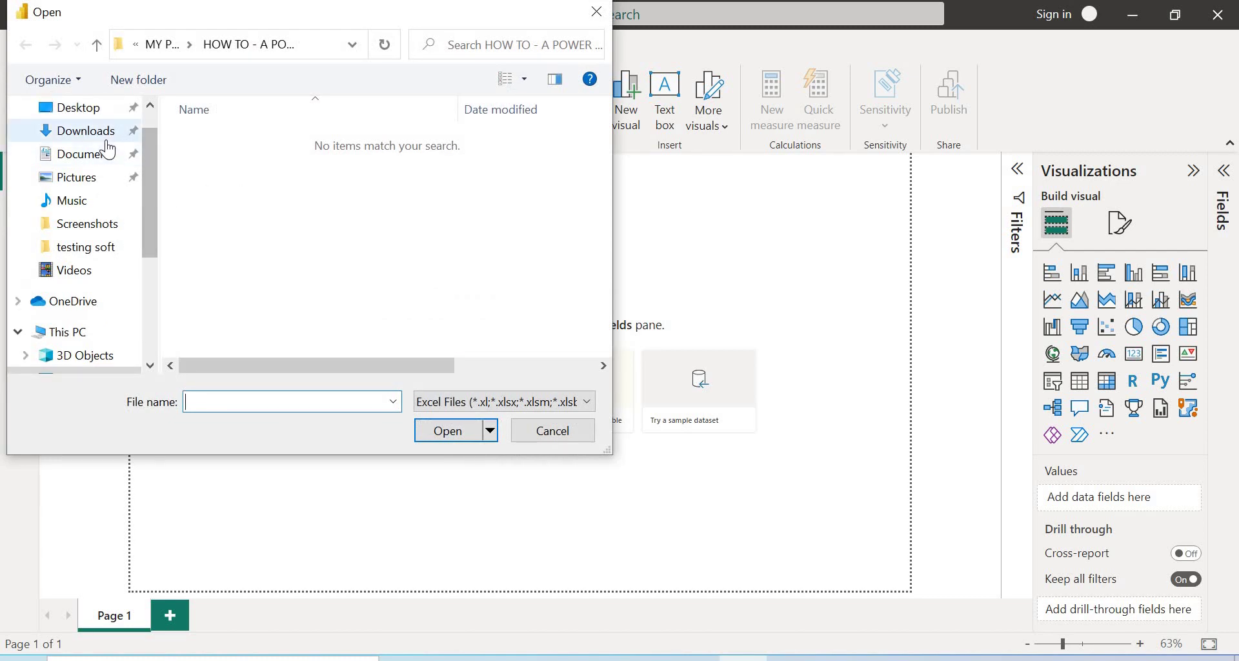
{"action": "left_click", "coordinate": [103, 133]}
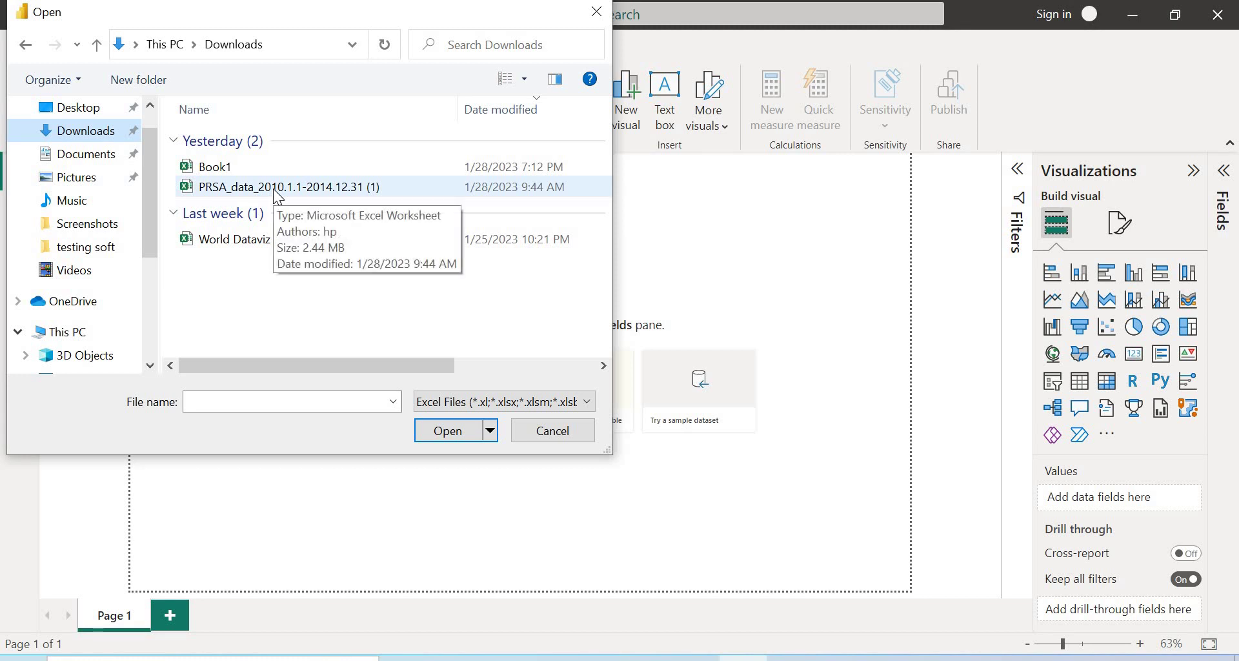
{"action": "left_click", "coordinate": [277, 188]}
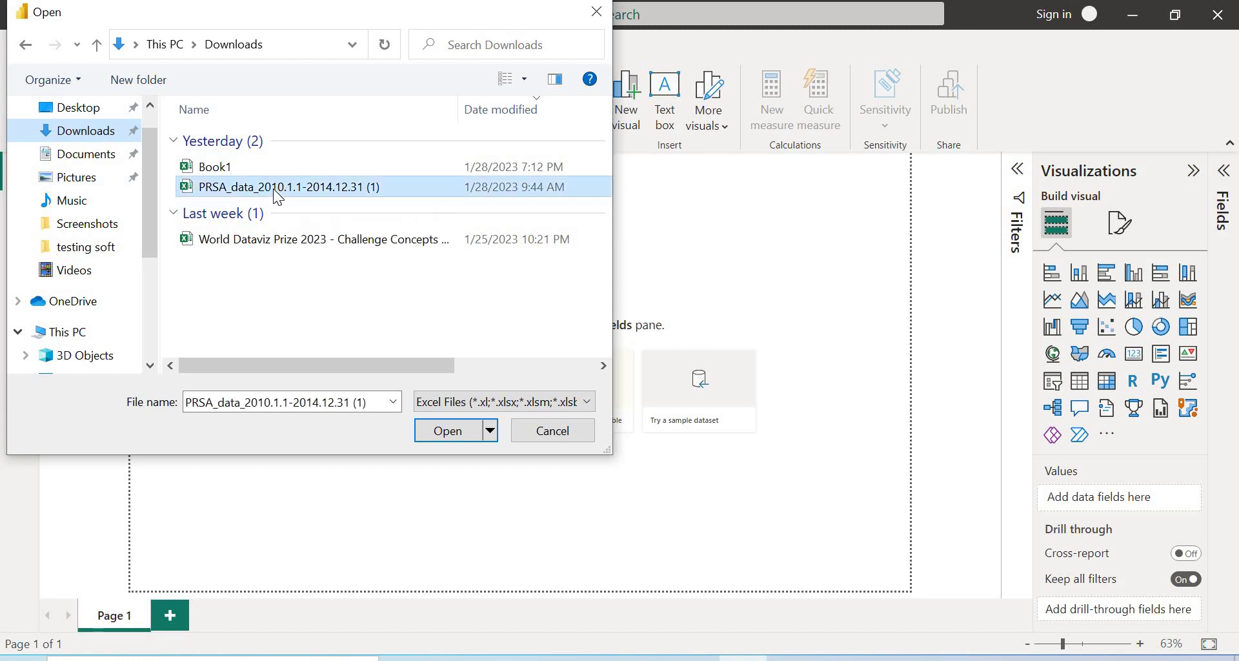
Open the PRSA_data workbook, tick and preview its first sheet, and load it into Power Query Editor.
{"action": "left_click", "coordinate": [465, 433]}
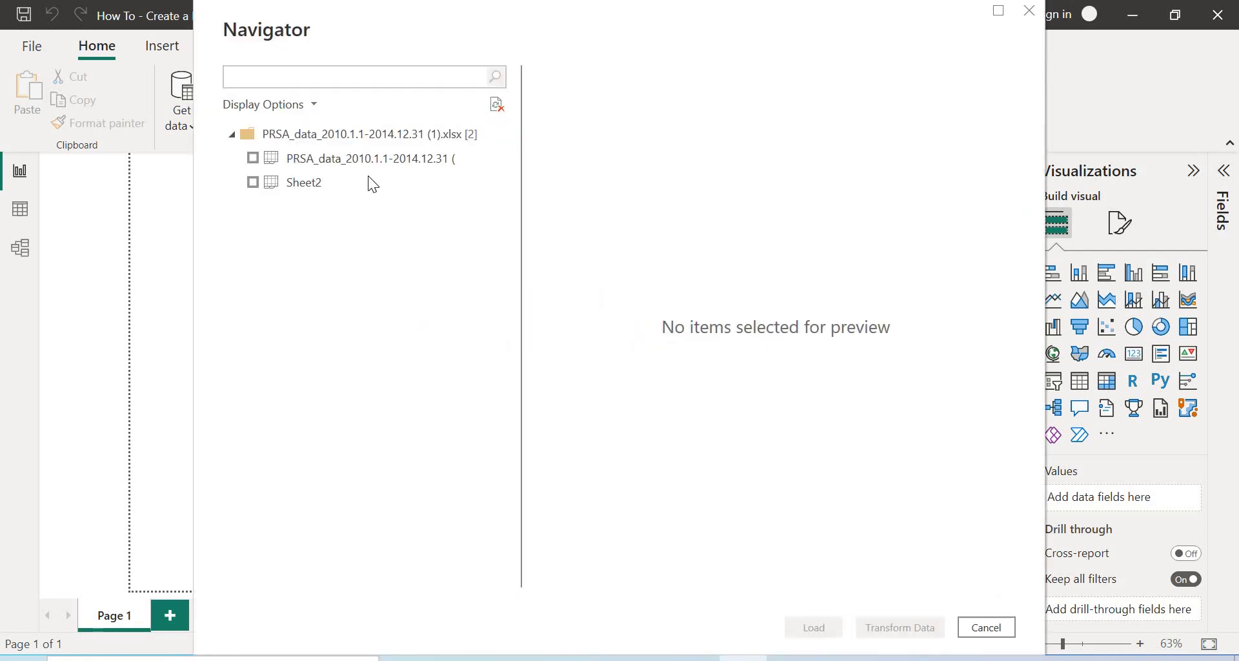
{"action": "left_click", "coordinate": [265, 165]}
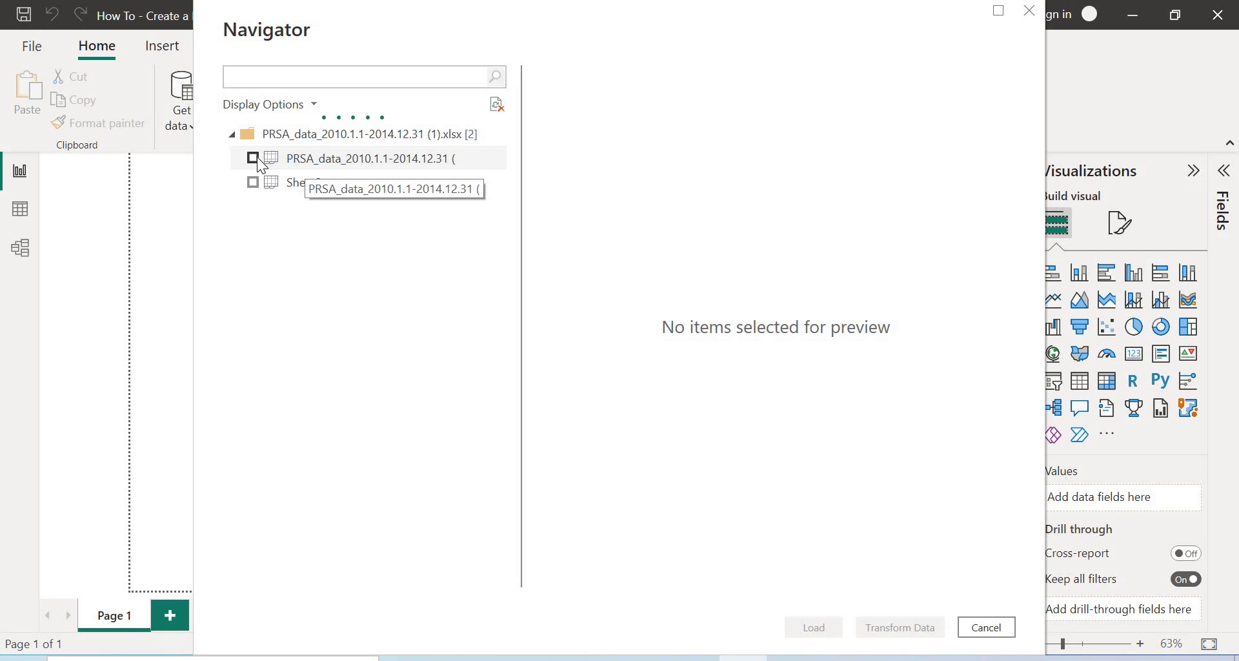
{"action": "left_click", "coordinate": [254, 158]}
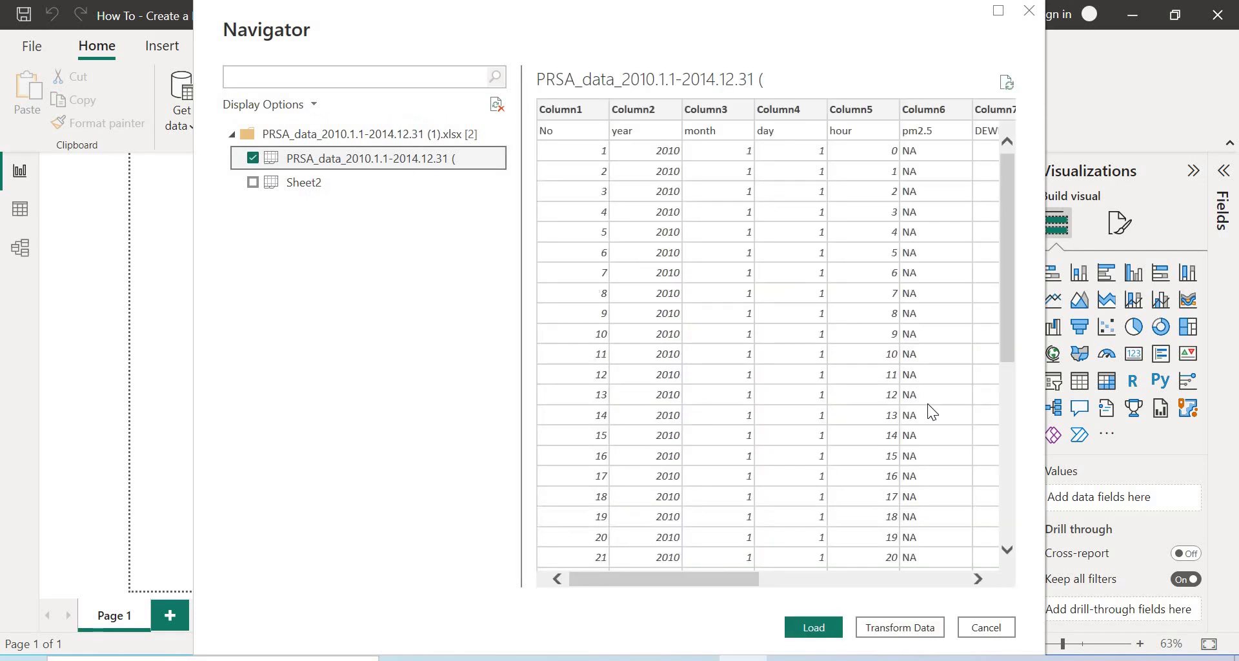
{"action": "left_click_drag", "start_coordinate": [656, 584], "coordinate": [566, 577]}
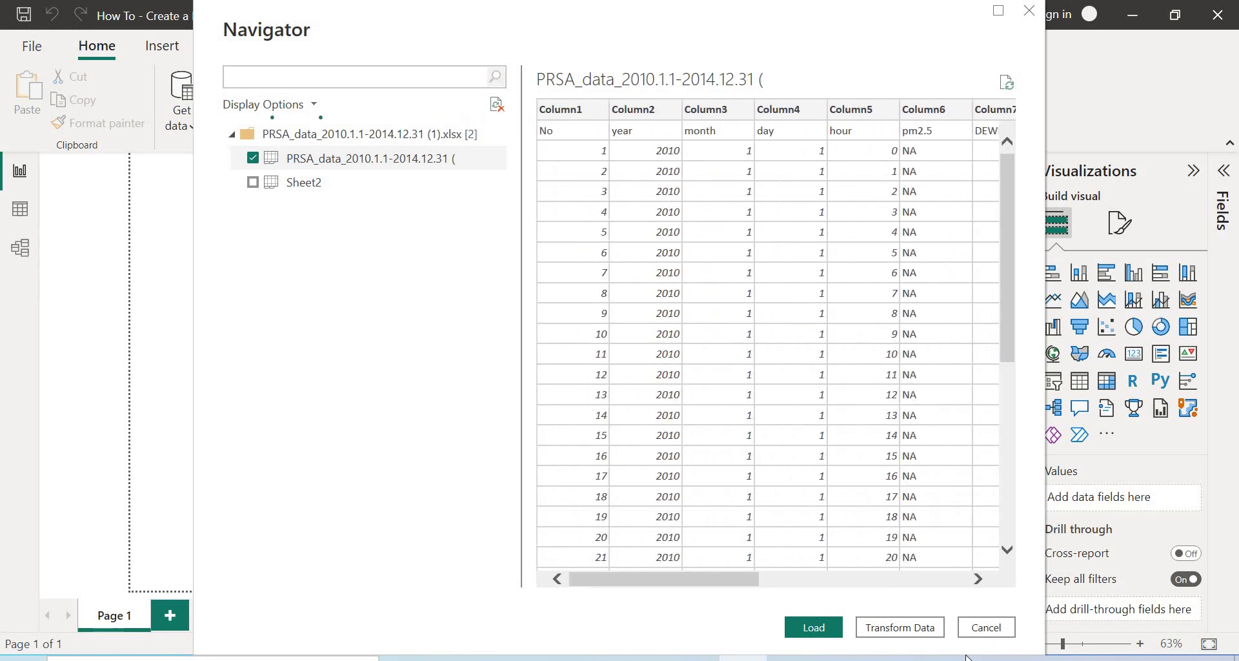
{"action": "left_click", "coordinate": [915, 630]}
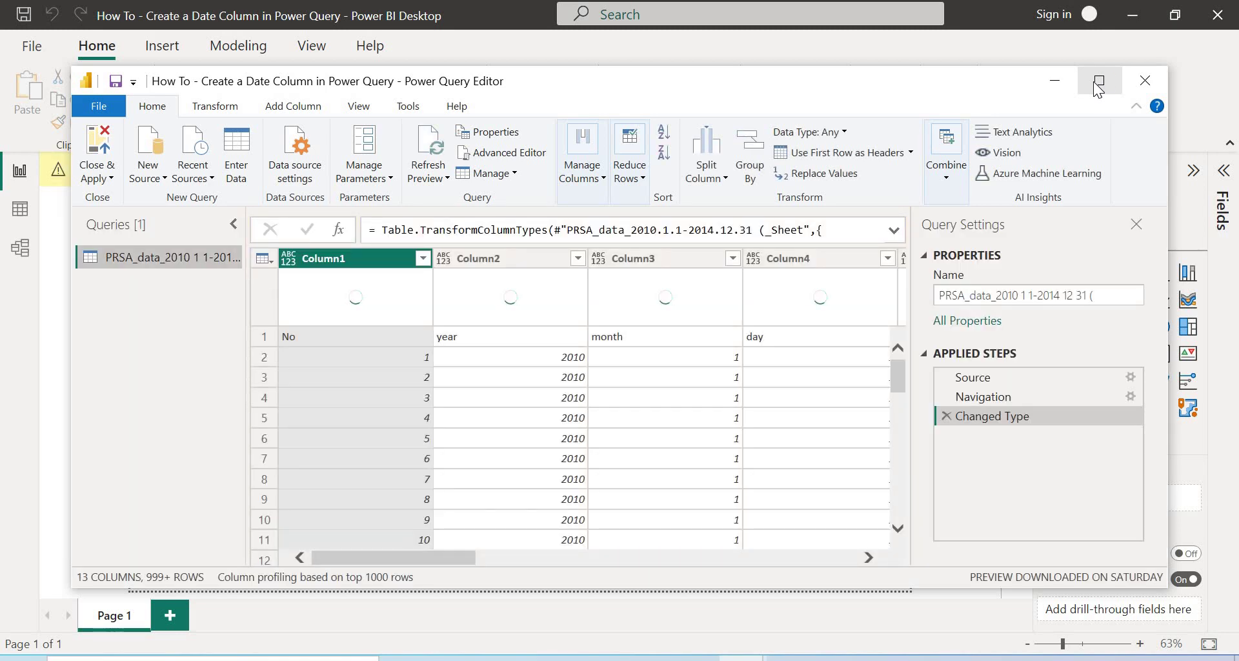
Maximize Power Query Editor and scroll across the Column1–Column13 grid.
{"action": "left_click", "coordinate": [1098, 81]}
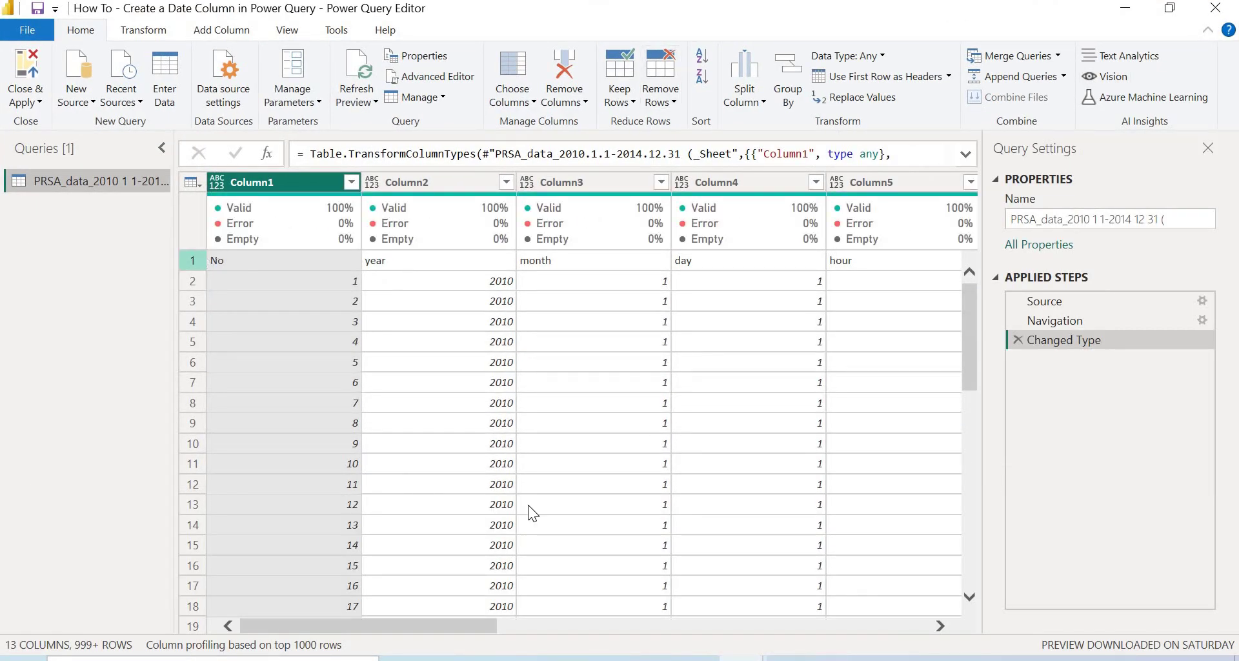
{"action": "left_click_drag", "start_coordinate": [408, 629], "coordinate": [253, 628]}
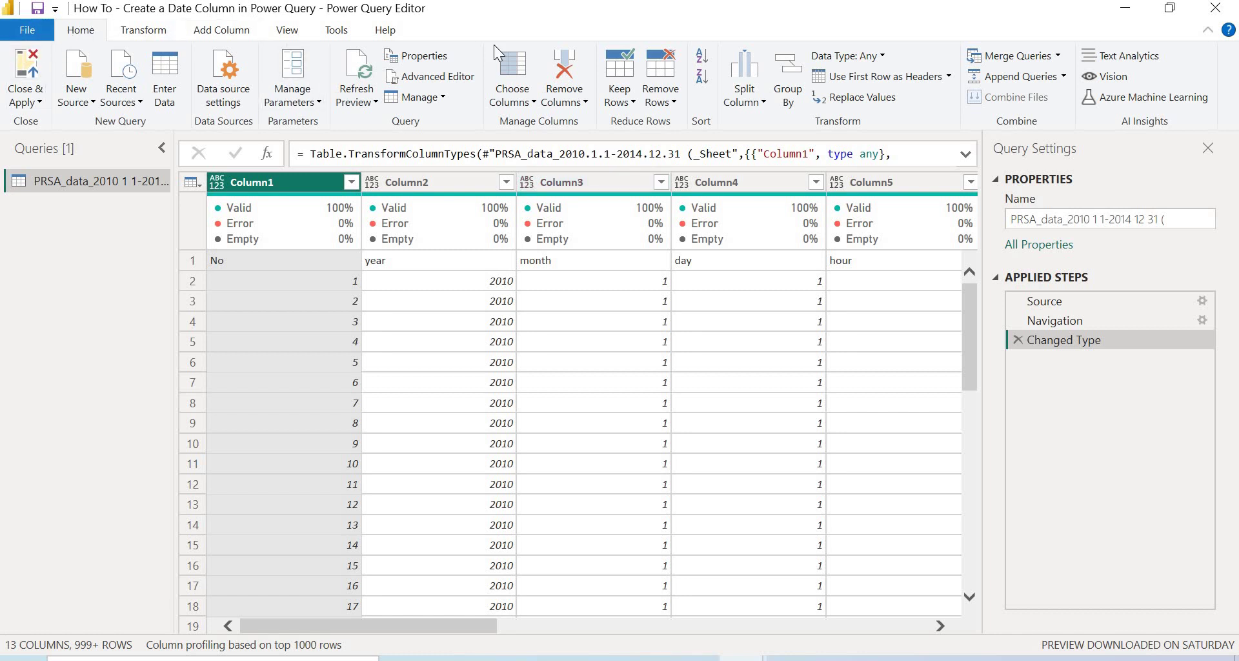
Promote the first row to headers so the columns read No, year, month, day, hour.
{"action": "left_click", "coordinate": [876, 80]}
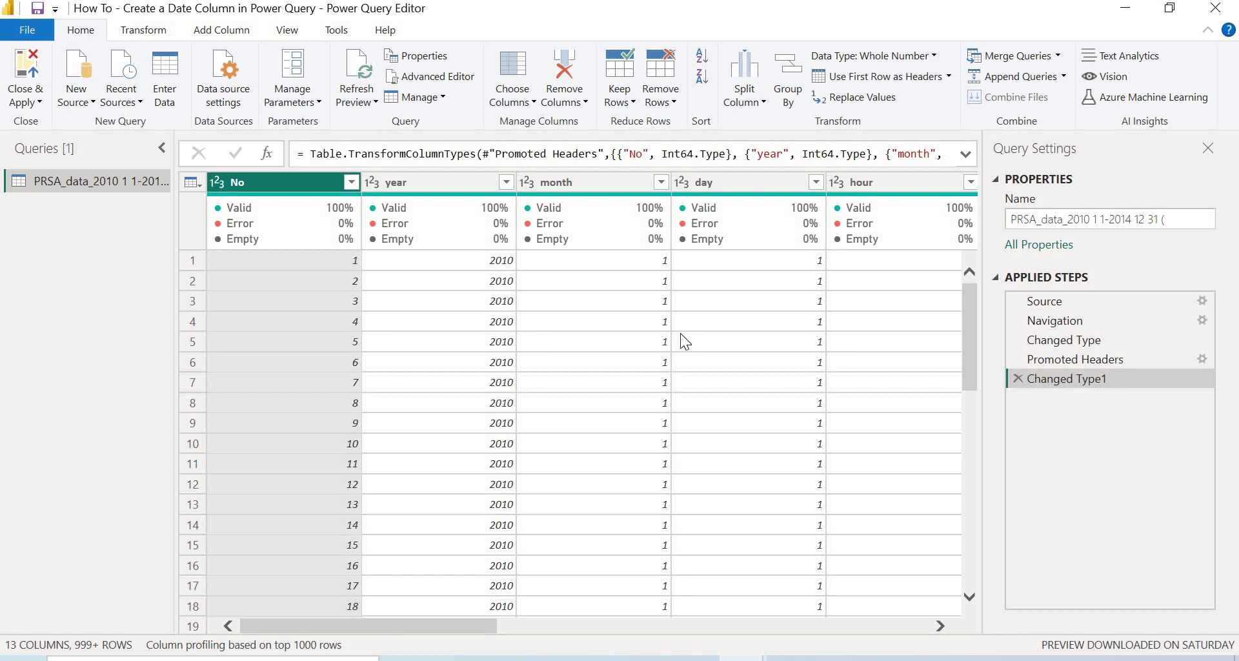
Select the day, month and year columns together and switch to the Add Column commands.
{"action": "left_click", "coordinate": [723, 186]}
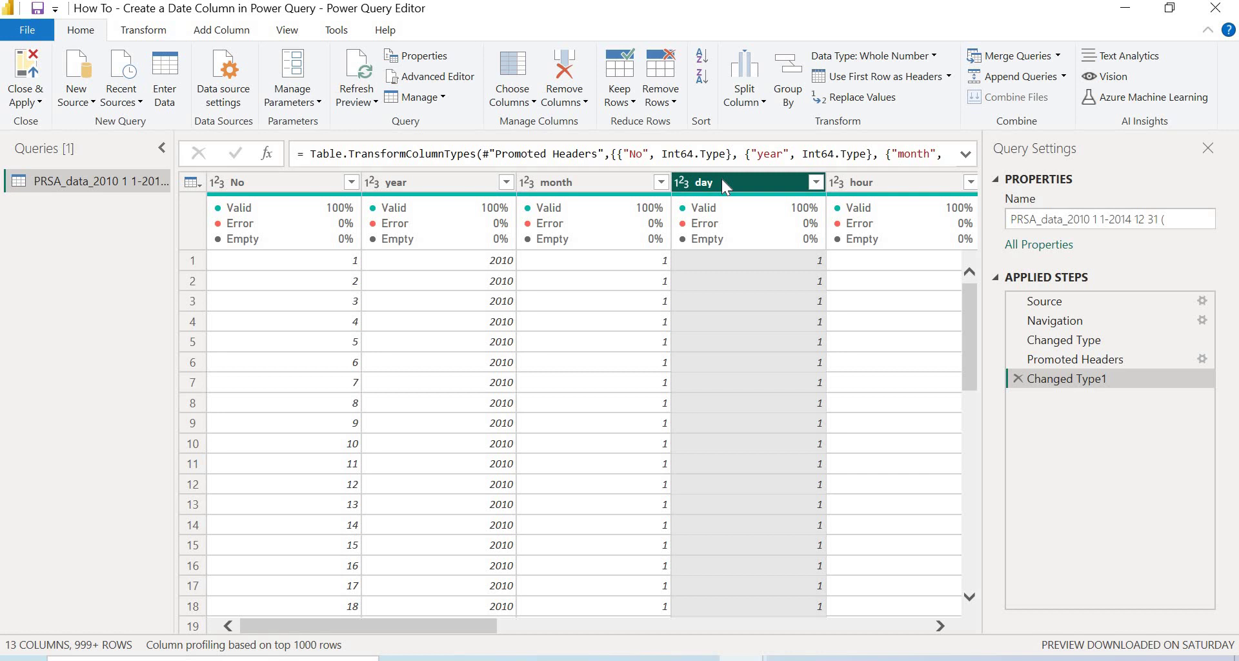
{"action": "left_click", "coordinate": [595, 186], "text": "ctrl"}
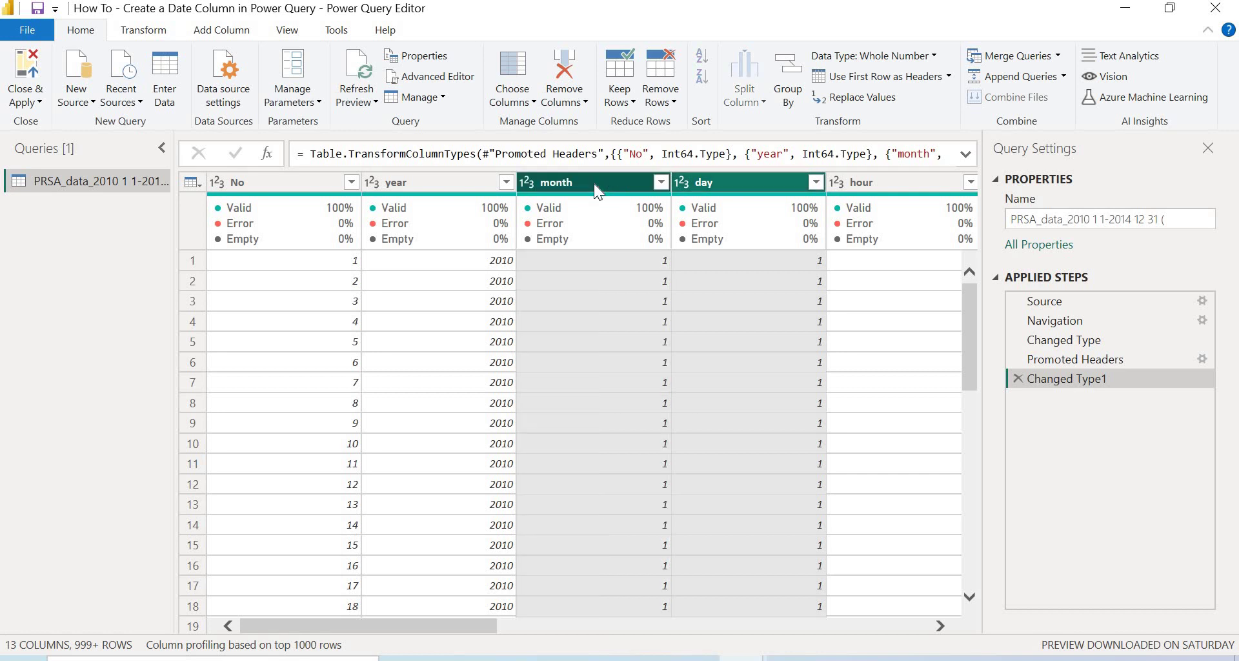
{"action": "left_click", "coordinate": [437, 180], "text": "ctrl"}
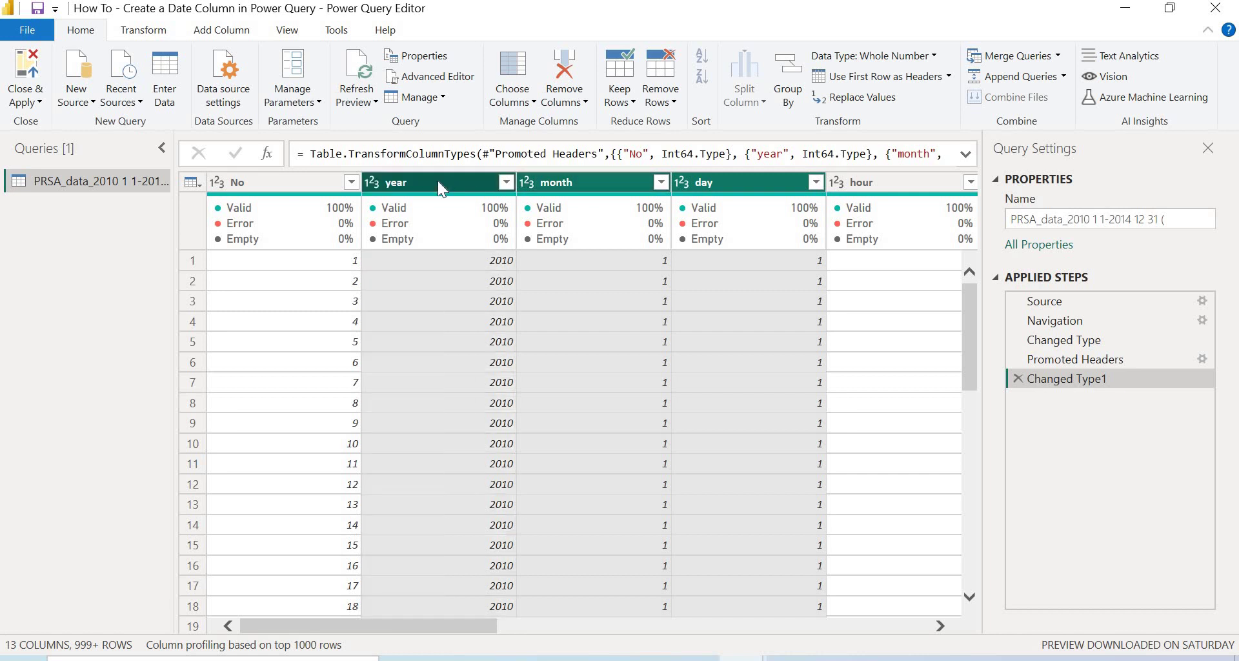
{"action": "left_click", "coordinate": [240, 37]}
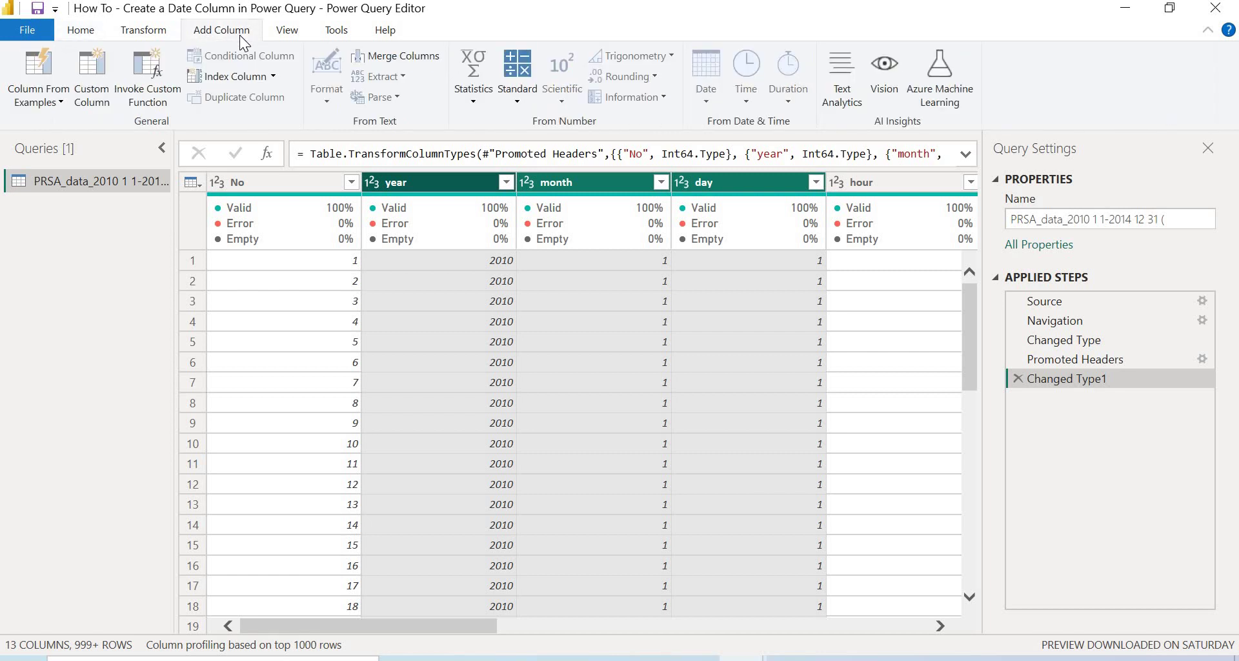
In Merge Columns, set a custom '/' separator and name the new column 'Date'.
{"action": "left_click", "coordinate": [397, 57]}
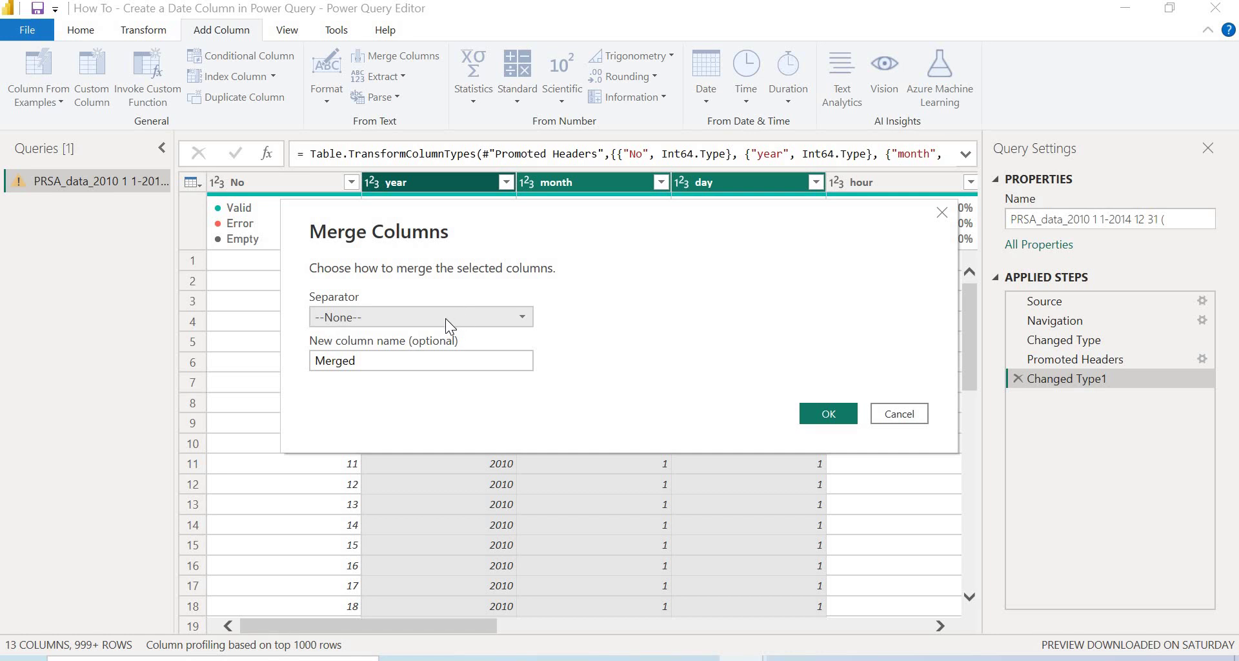
{"action": "left_click", "coordinate": [526, 317]}
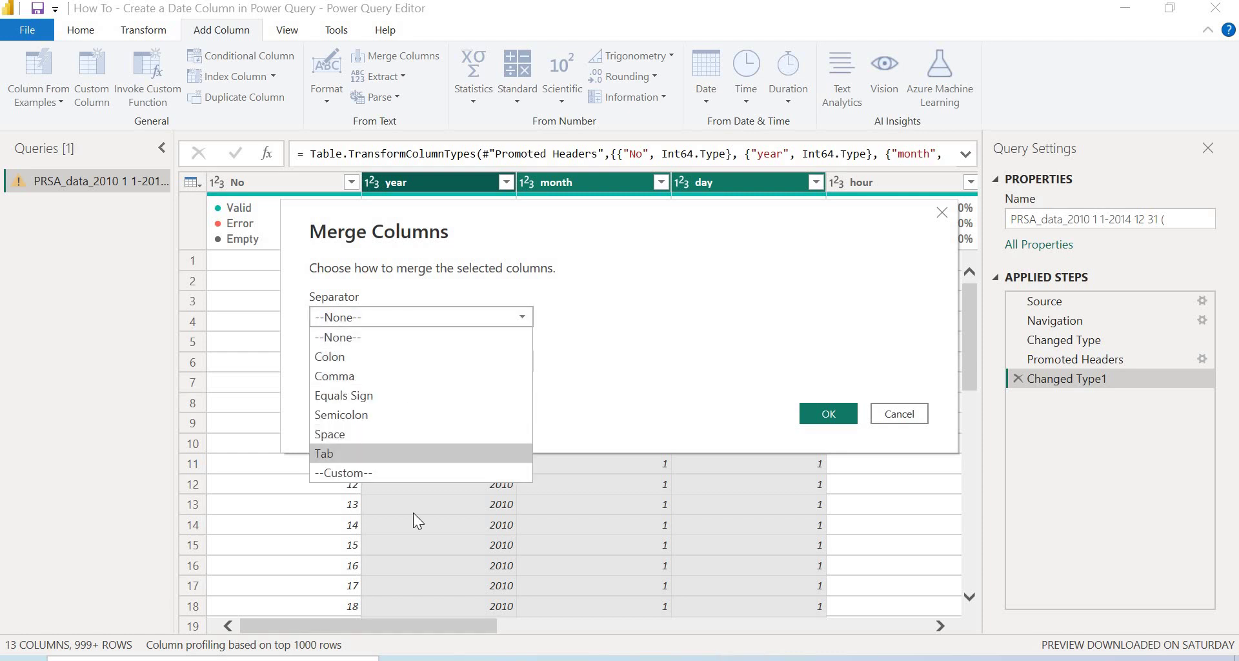
{"action": "left_click", "coordinate": [362, 474]}
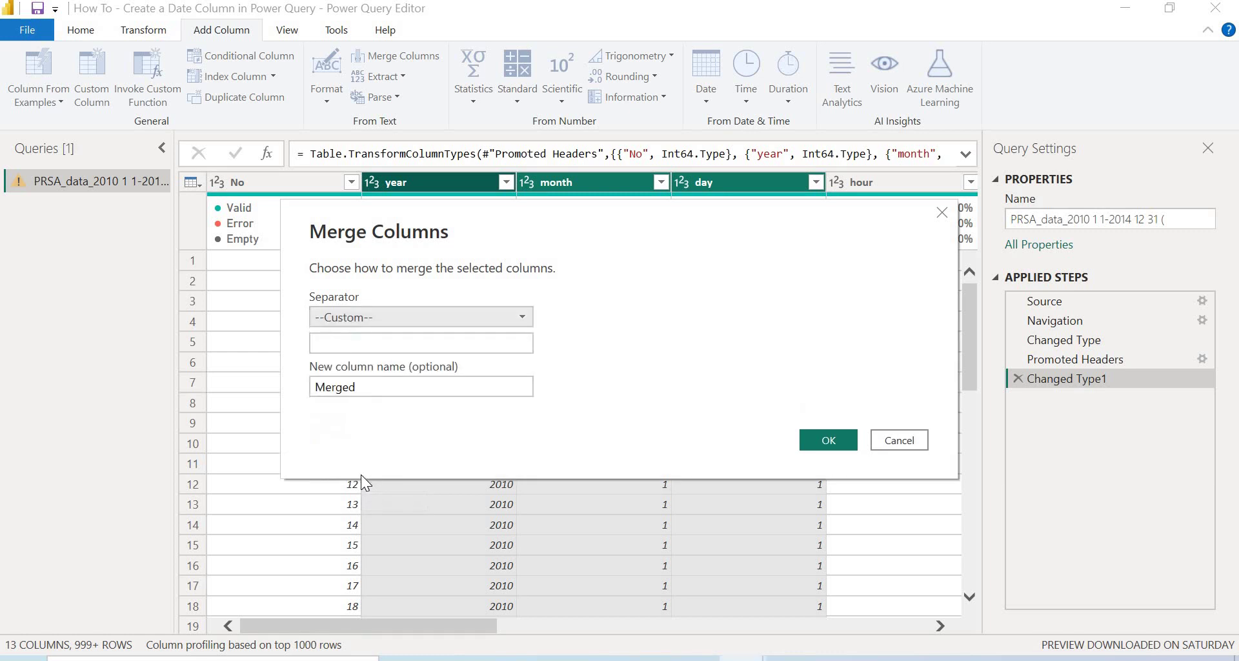
{"action": "left_click", "coordinate": [342, 346]}
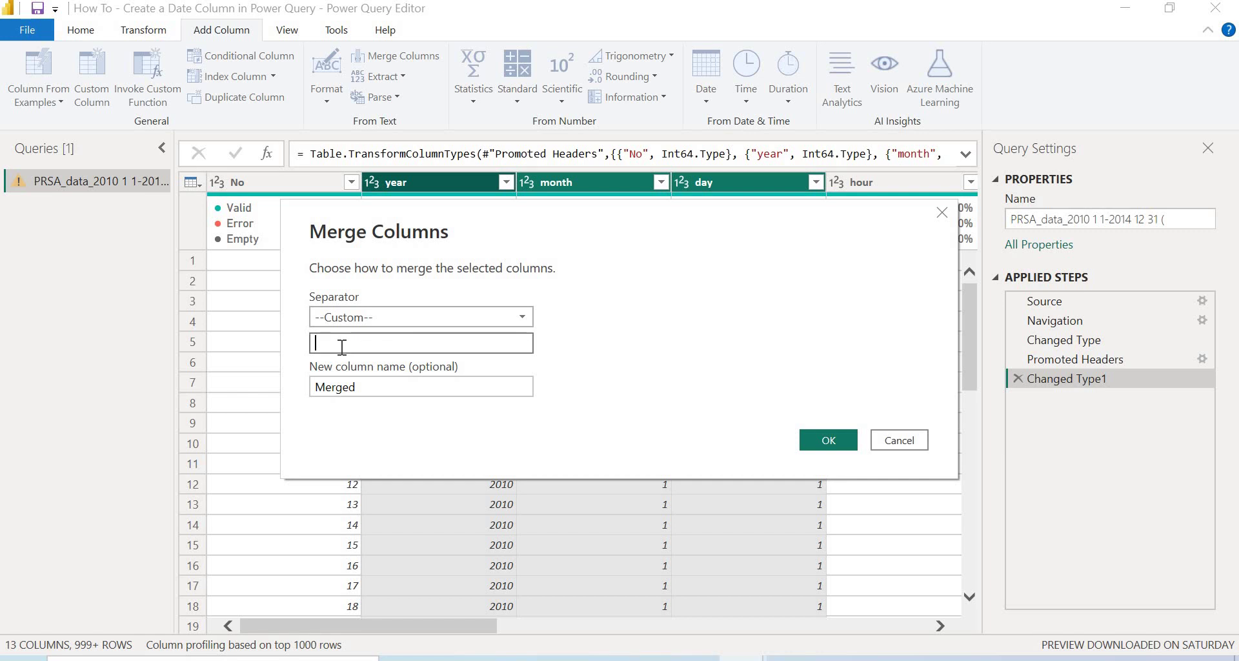
{"action": "type", "text": "?"}
{"action": "key", "text": "BackSpace"}
{"action": "type", "text": "/"}
{"action": "left_click", "coordinate": [381, 381]}
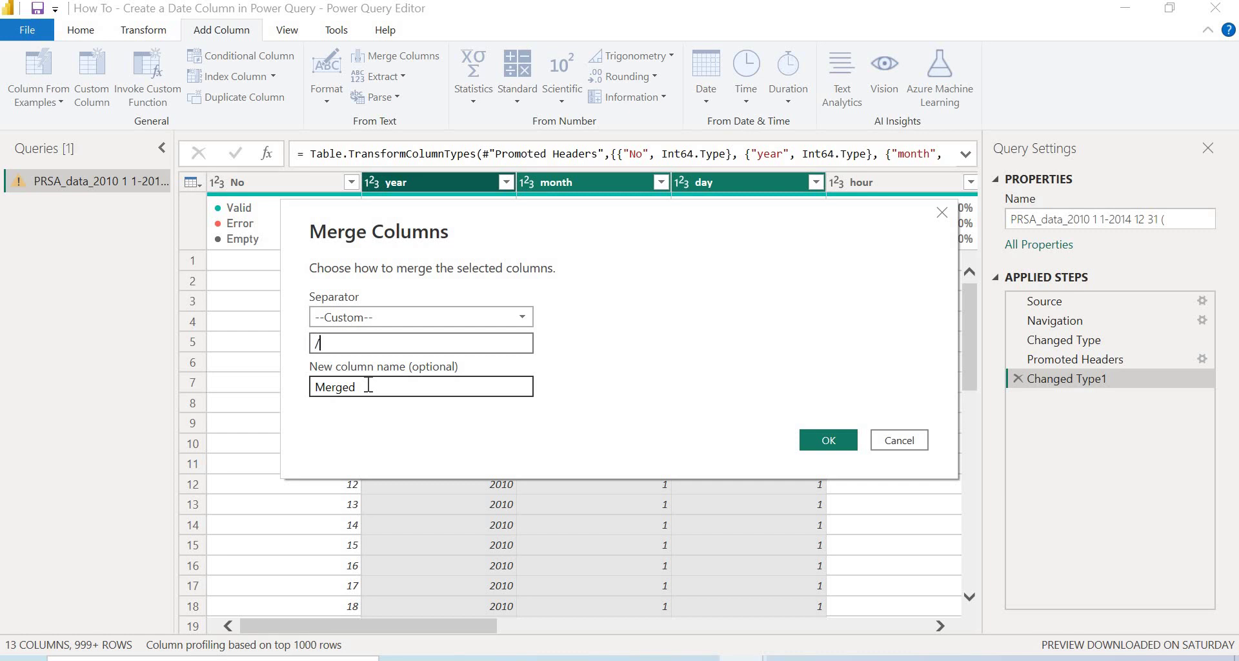
{"action": "left_click_drag", "start_coordinate": [365, 386], "coordinate": [315, 383]}
{"action": "key", "text": "BackSpace"}
{"action": "type", "text": "Date"}
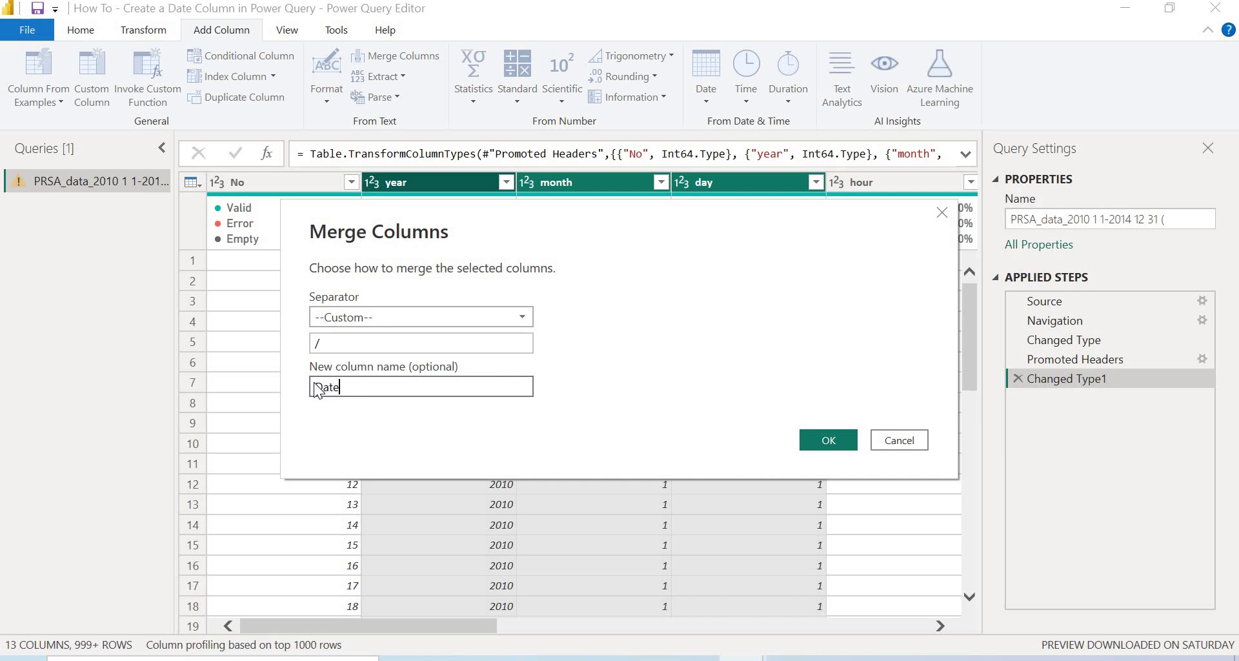
Confirm the merge and scroll right to check the new Date column's values like 1/1/2010.
{"action": "left_click", "coordinate": [819, 439]}
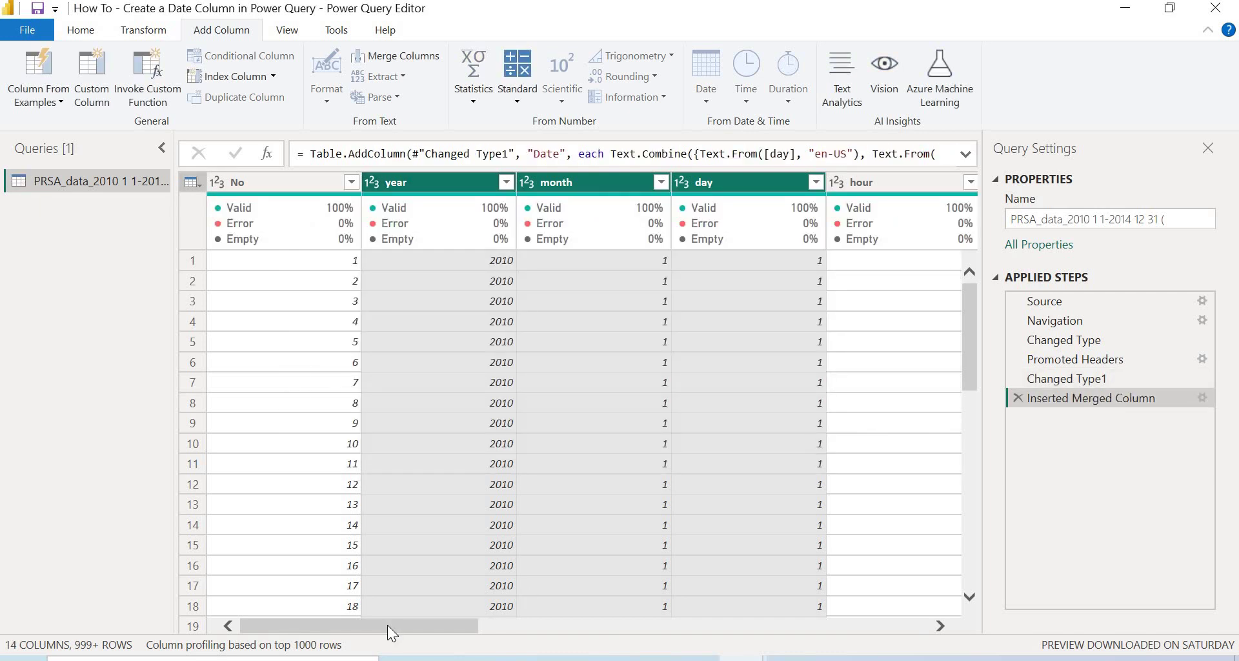
{"action": "left_click_drag", "start_coordinate": [401, 626], "coordinate": [877, 622]}
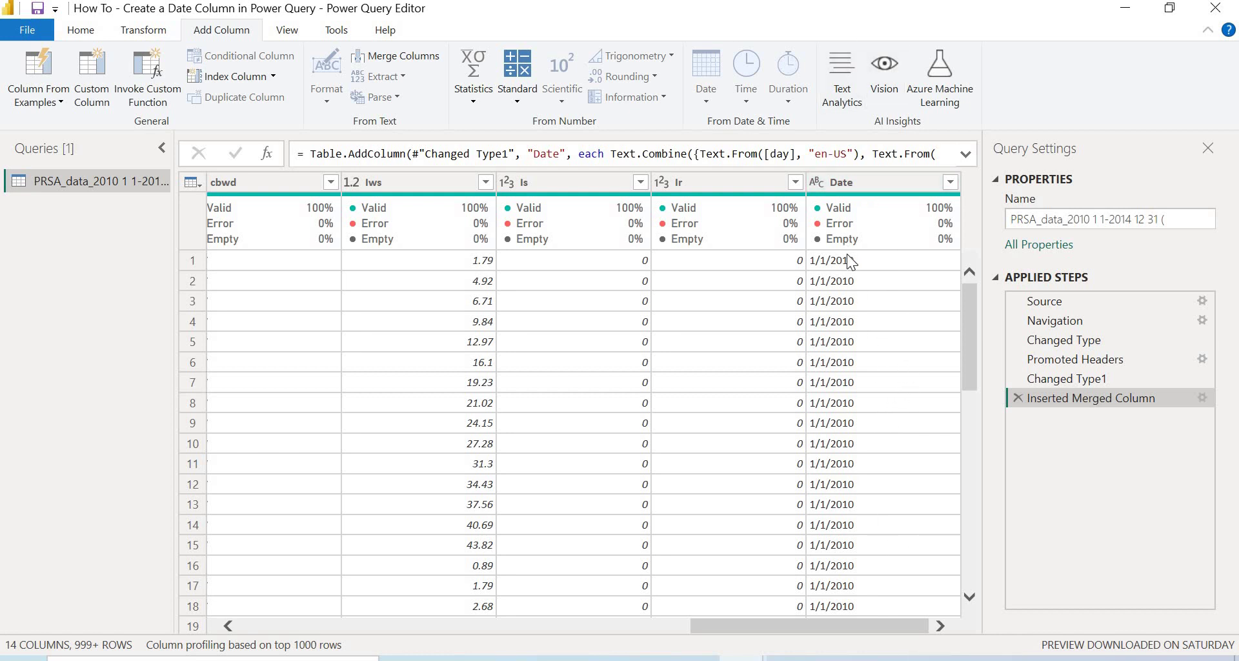
{"action": "mouse_move", "coordinate": [848, 232]}
Change the Date column's type to Date and scroll through the rows showing 45% errors.
{"action": "left_click", "coordinate": [814, 184]}
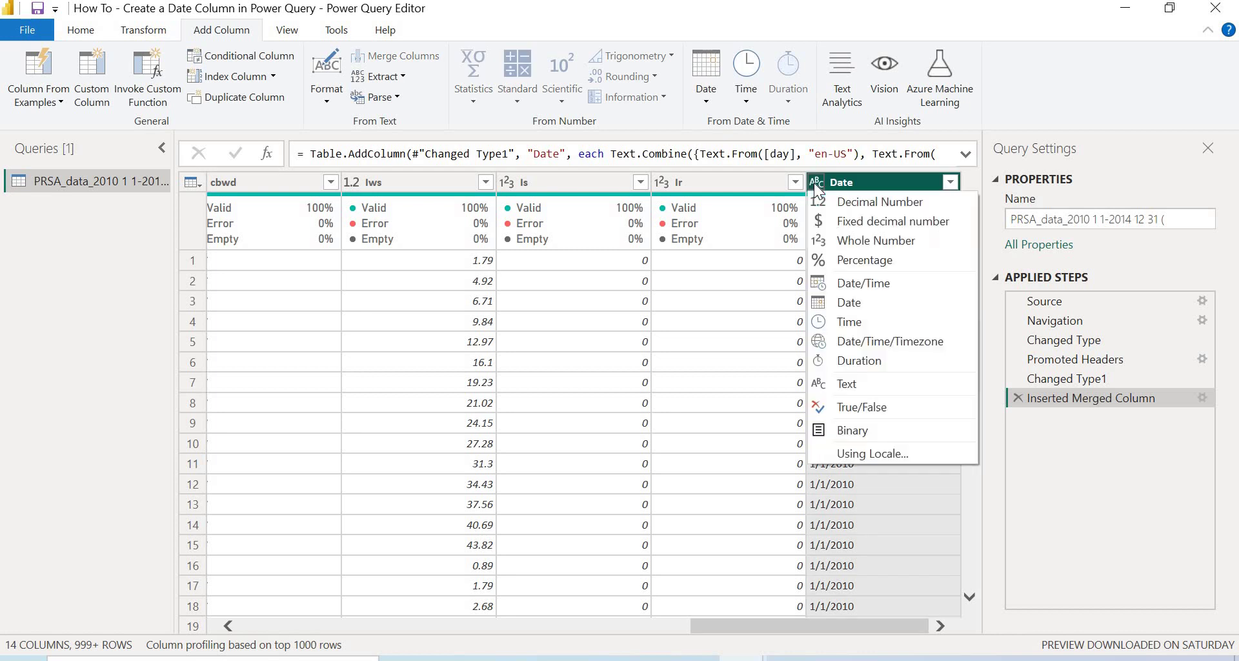
{"action": "left_click", "coordinate": [862, 301]}
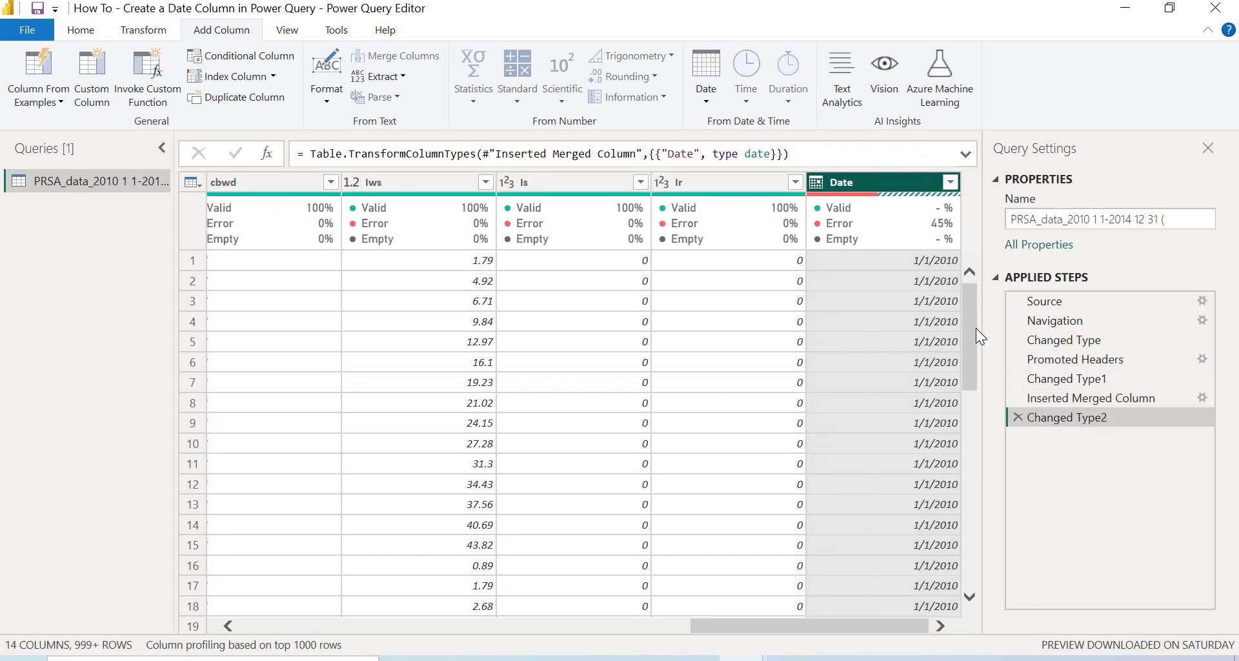
{"action": "left_click_drag", "start_coordinate": [976, 328], "coordinate": [971, 489]}
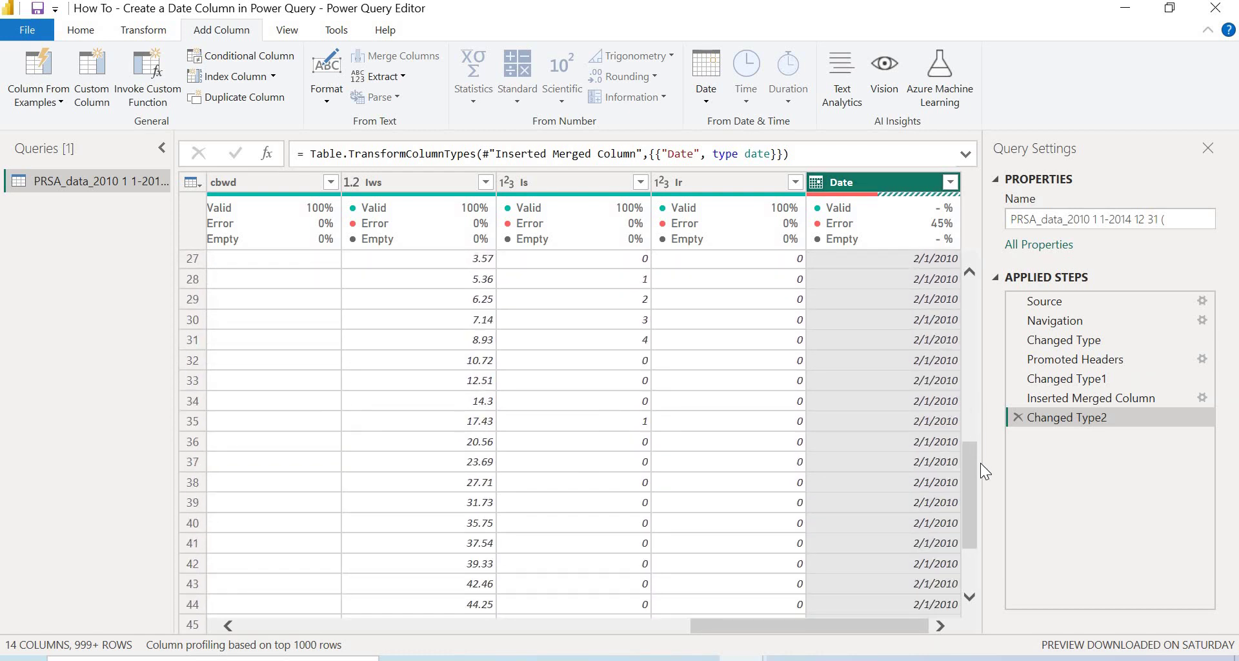
{"action": "left_click_drag", "start_coordinate": [972, 464], "coordinate": [971, 229]}
{"action": "mouse_move", "coordinate": [966, 325]}
{"action": "left_mouse_down"}
{"action": "mouse_move", "coordinate": [967, 633]}
{"action": "mouse_move", "coordinate": [961, 334]}
{"action": "left_mouse_up"}
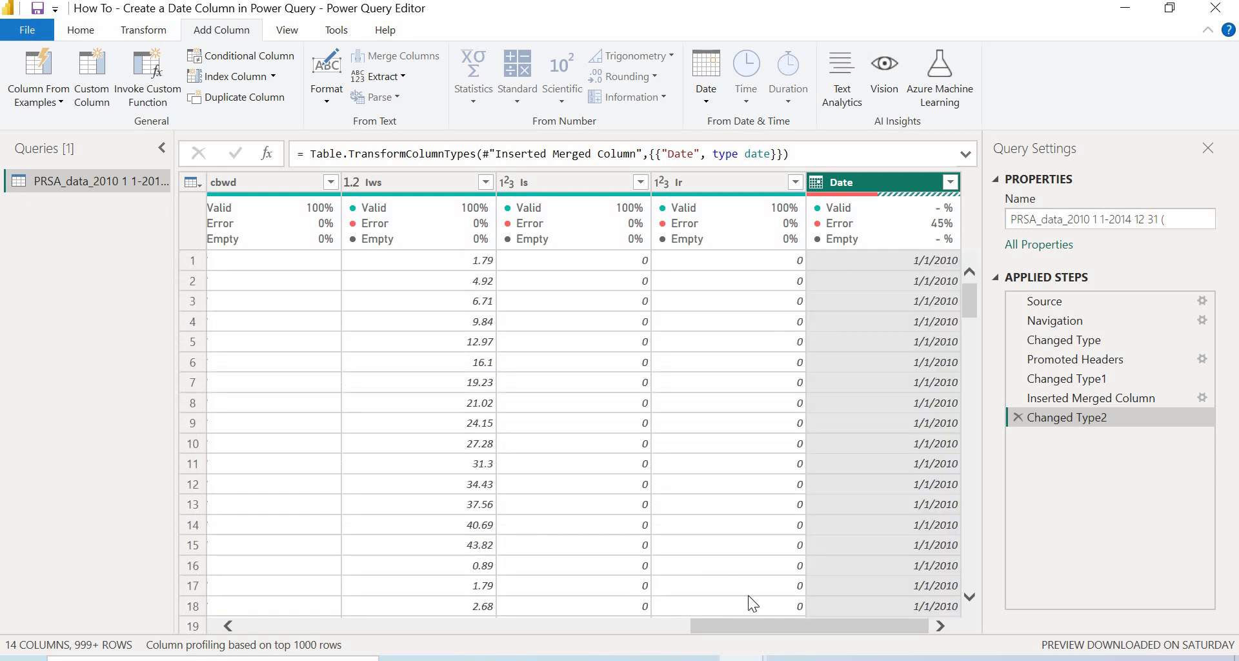
{"action": "left_click_drag", "start_coordinate": [715, 629], "coordinate": [812, 614]}
{"action": "mouse_move", "coordinate": [891, 210]}
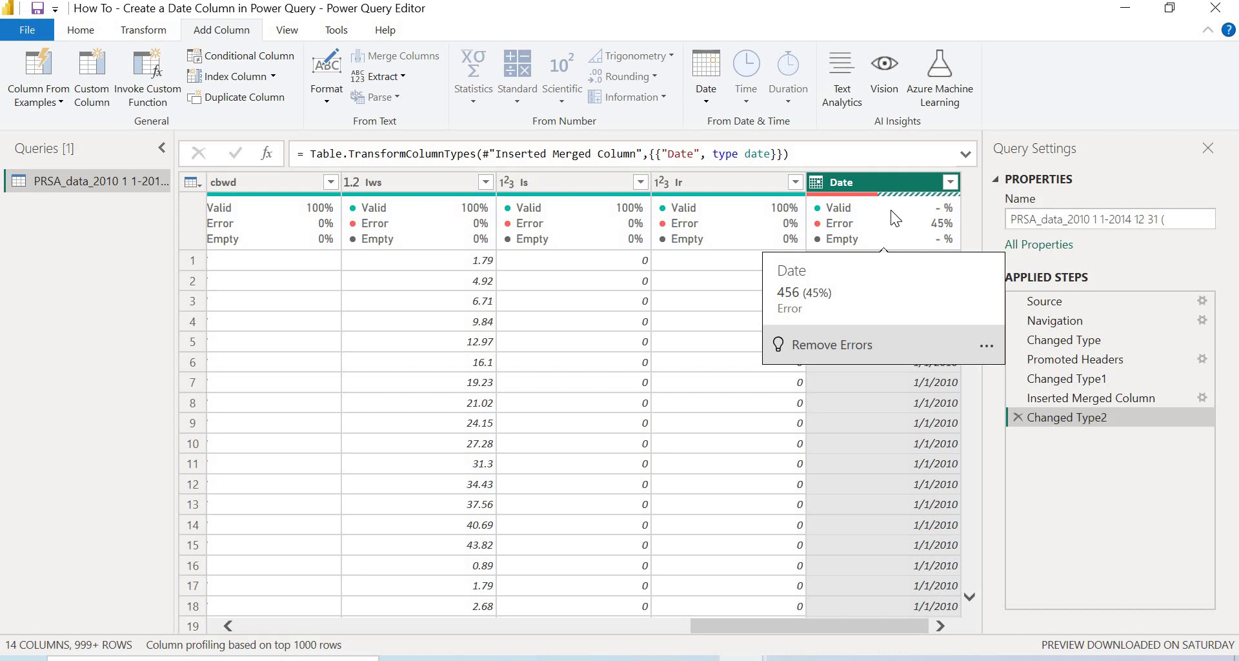
Open Options and show the current file's Regional Settings, with import locale English (United States).
{"action": "left_click", "coordinate": [18, 22]}
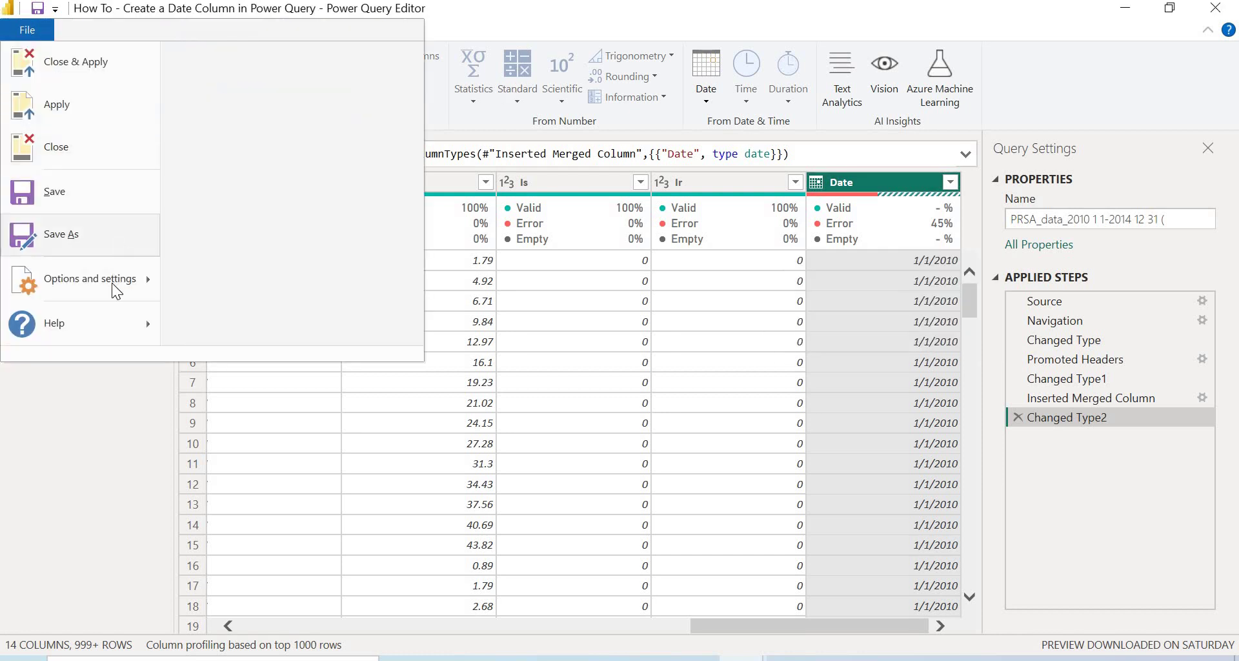
{"action": "mouse_move", "coordinate": [113, 284]}
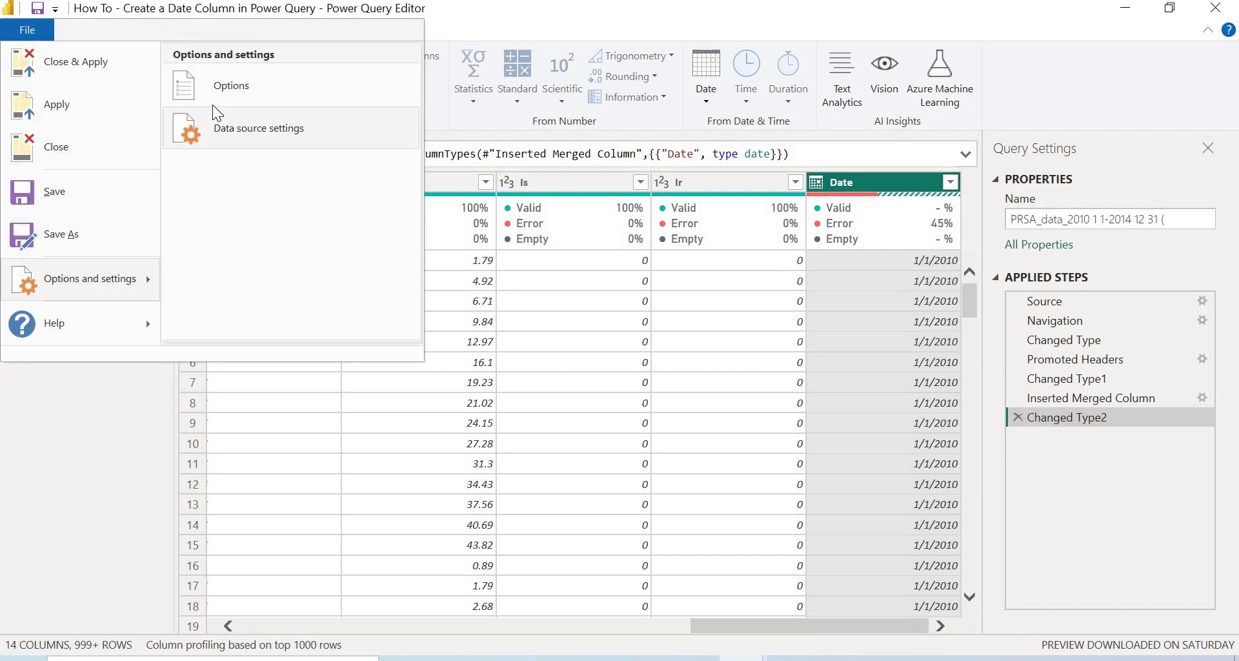
{"action": "left_click", "coordinate": [231, 94]}
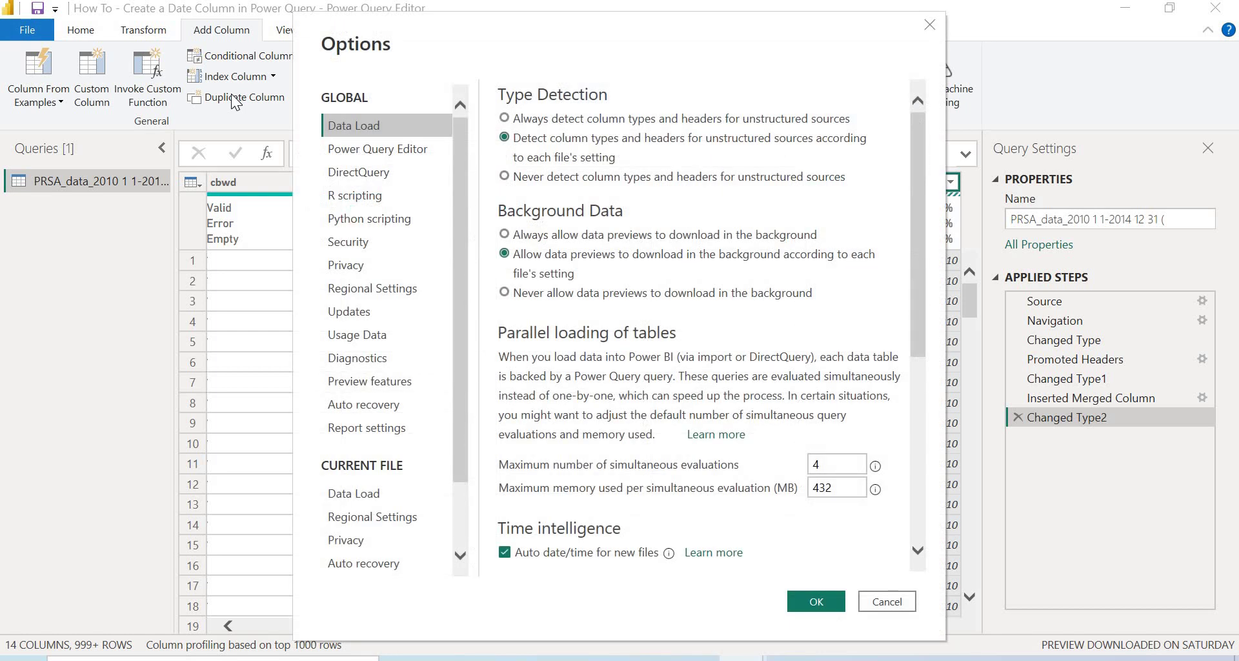
{"action": "left_click_drag", "start_coordinate": [462, 301], "coordinate": [462, 394]}
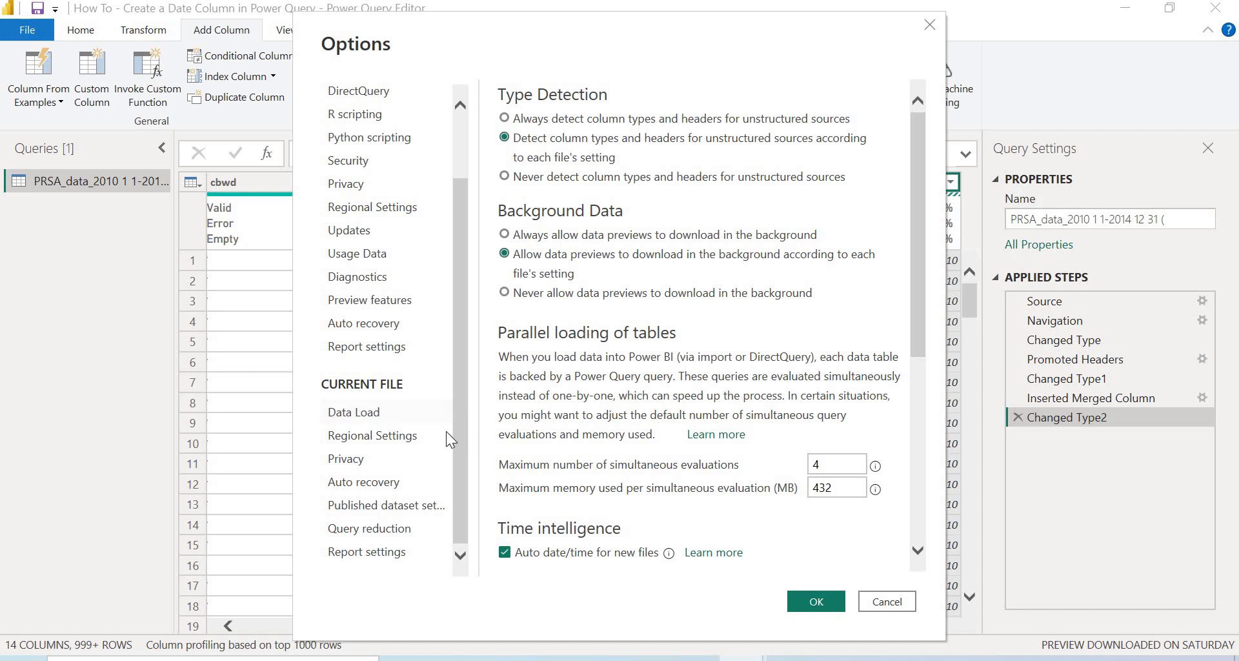
{"action": "left_click", "coordinate": [391, 443]}
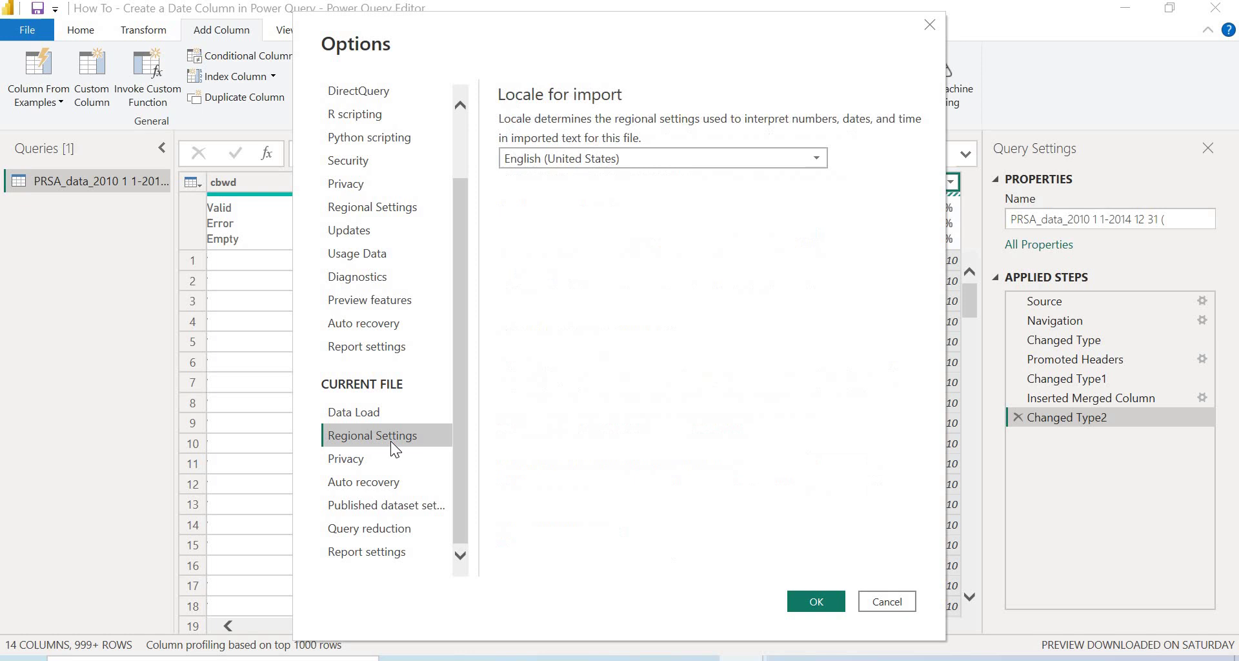
Change the file's import locale to English (Nigeria) and confirm with OK.
{"action": "left_click", "coordinate": [759, 161]}
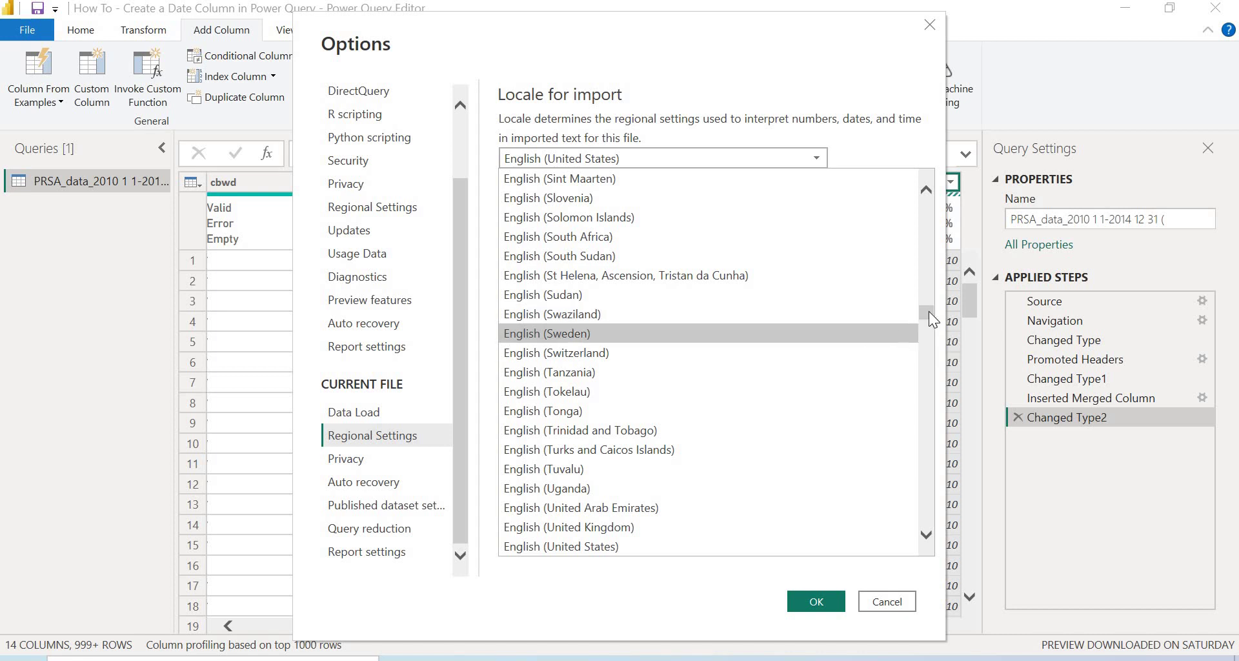
{"action": "left_click_drag", "start_coordinate": [928, 312], "coordinate": [922, 243]}
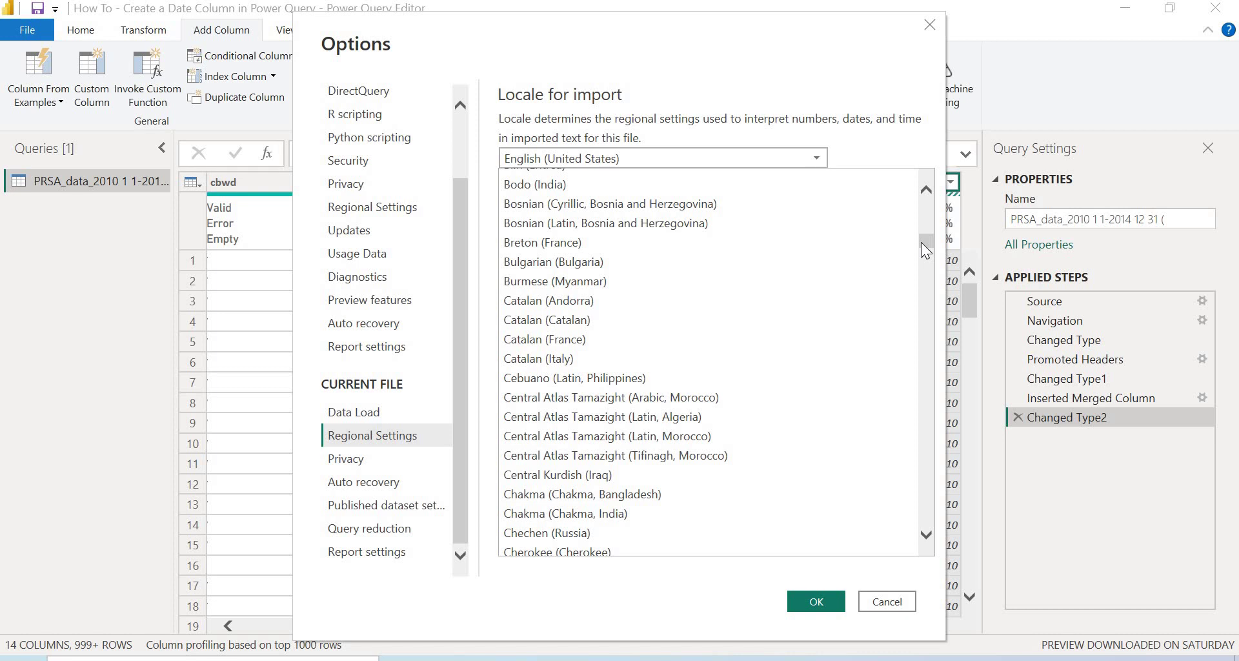
{"action": "scroll", "coordinate": [921, 248], "scroll_direction": "down", "scroll_amount": 4}
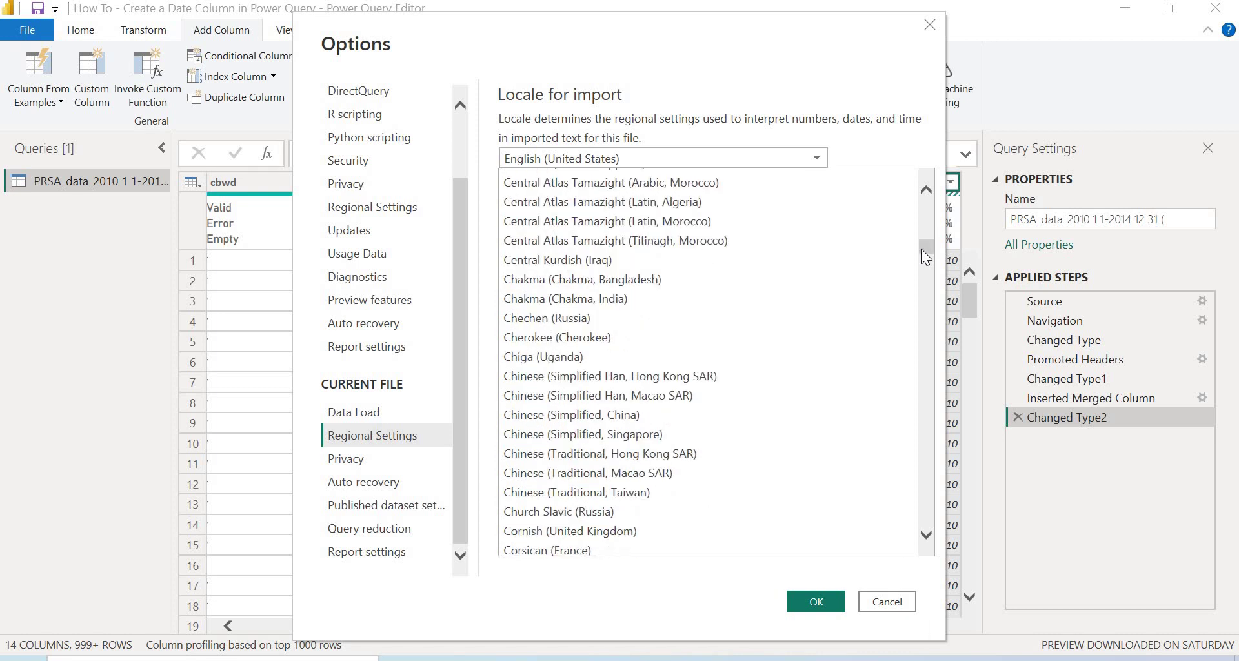
{"action": "left_click_drag", "start_coordinate": [921, 252], "coordinate": [920, 260]}
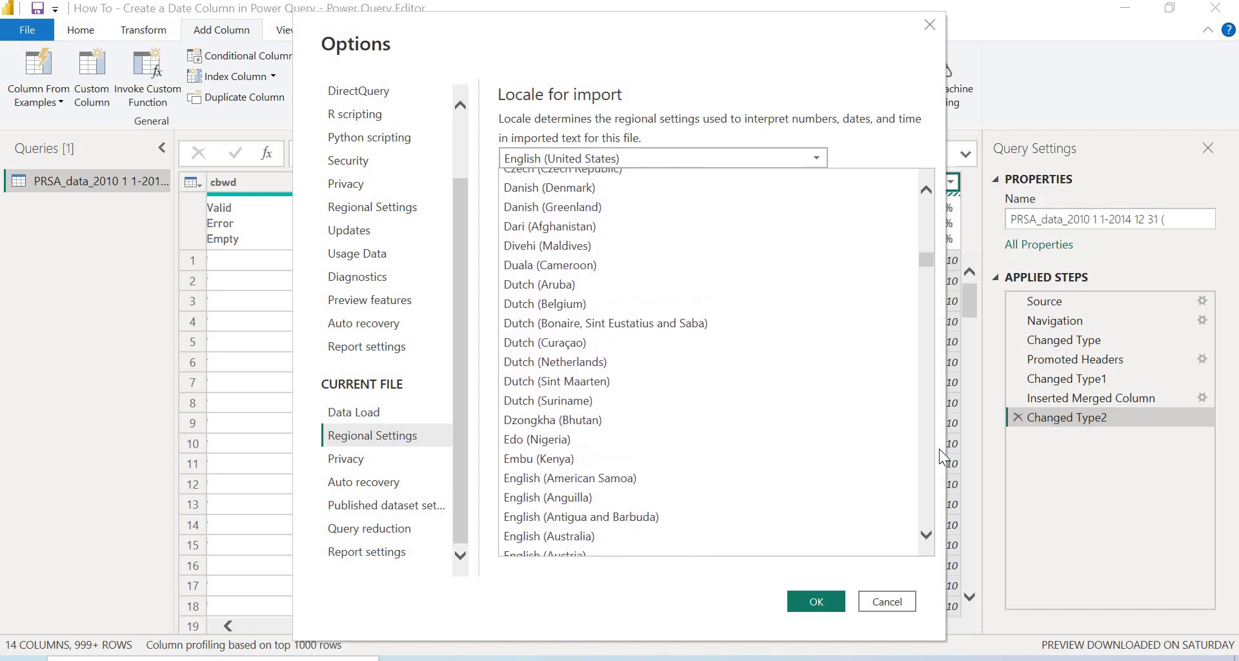
{"action": "double_click", "coordinate": [923, 528]}
{"action": "left_click_drag", "start_coordinate": [923, 527], "coordinate": [923, 527]}
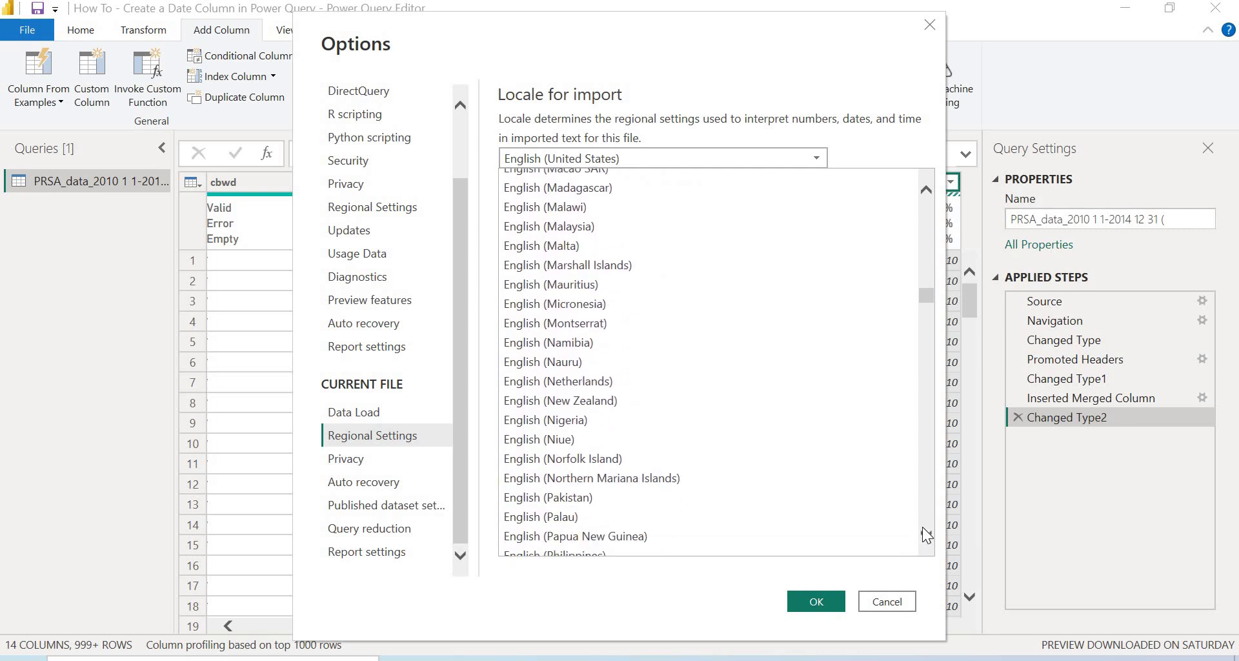
{"action": "left_click", "coordinate": [533, 419]}
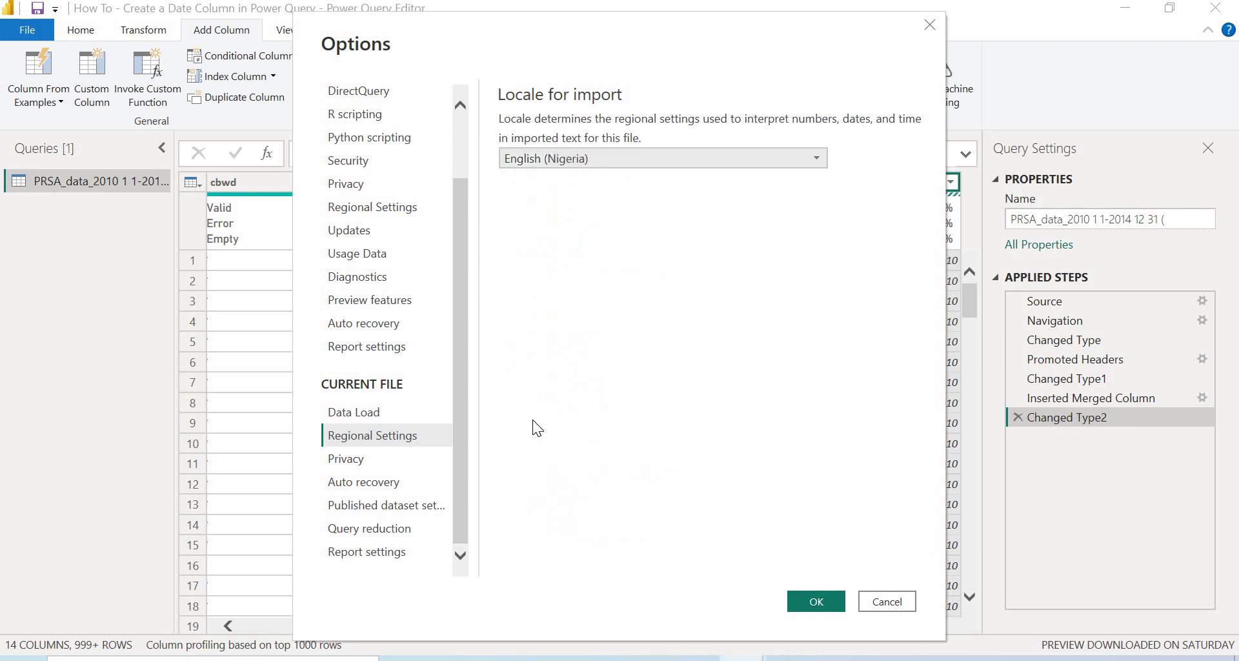
{"action": "left_click", "coordinate": [817, 601]}
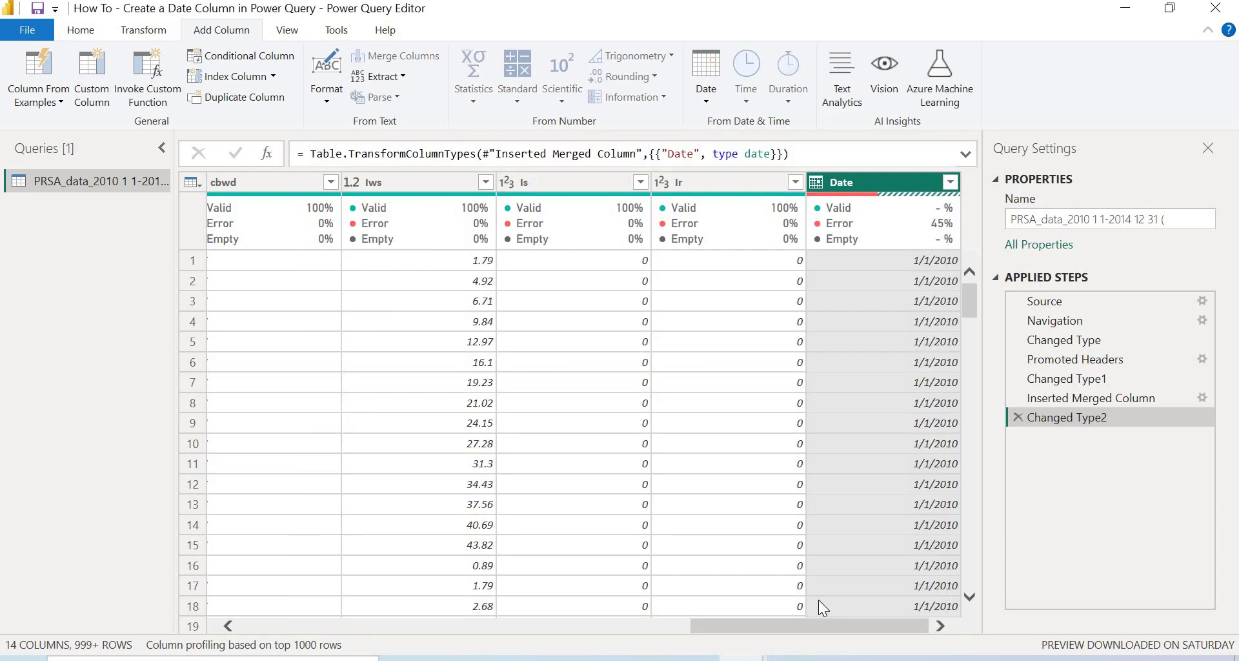
Reselect Inserted Merged Column, then Changed Type2, so the Date column shows 100% valid dates like 1/1/2010.
{"action": "left_click", "coordinate": [1056, 400]}
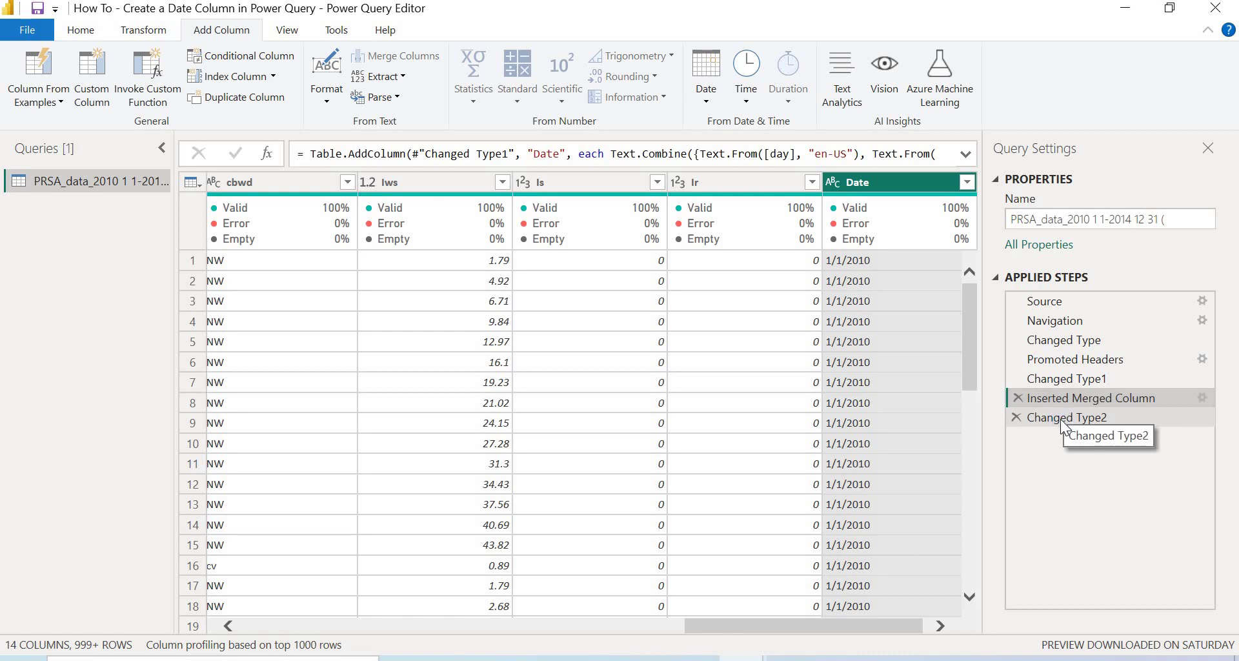
{"action": "left_click", "coordinate": [1060, 419]}
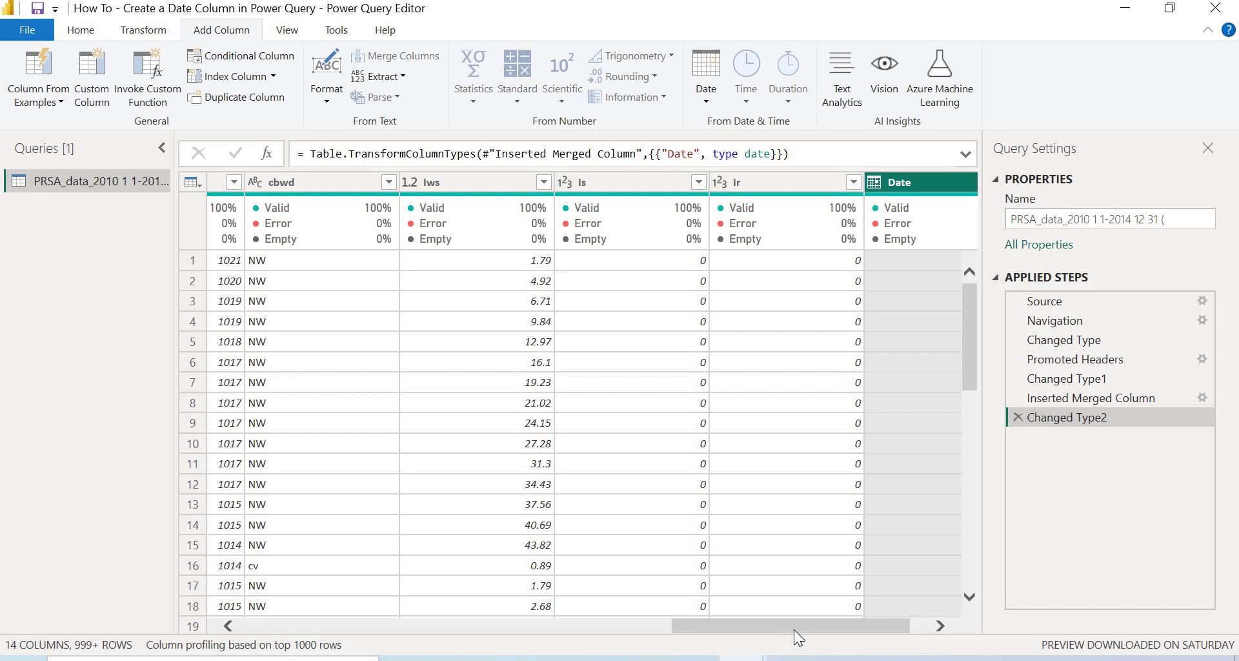
{"action": "left_click_drag", "start_coordinate": [781, 630], "coordinate": [881, 625]}
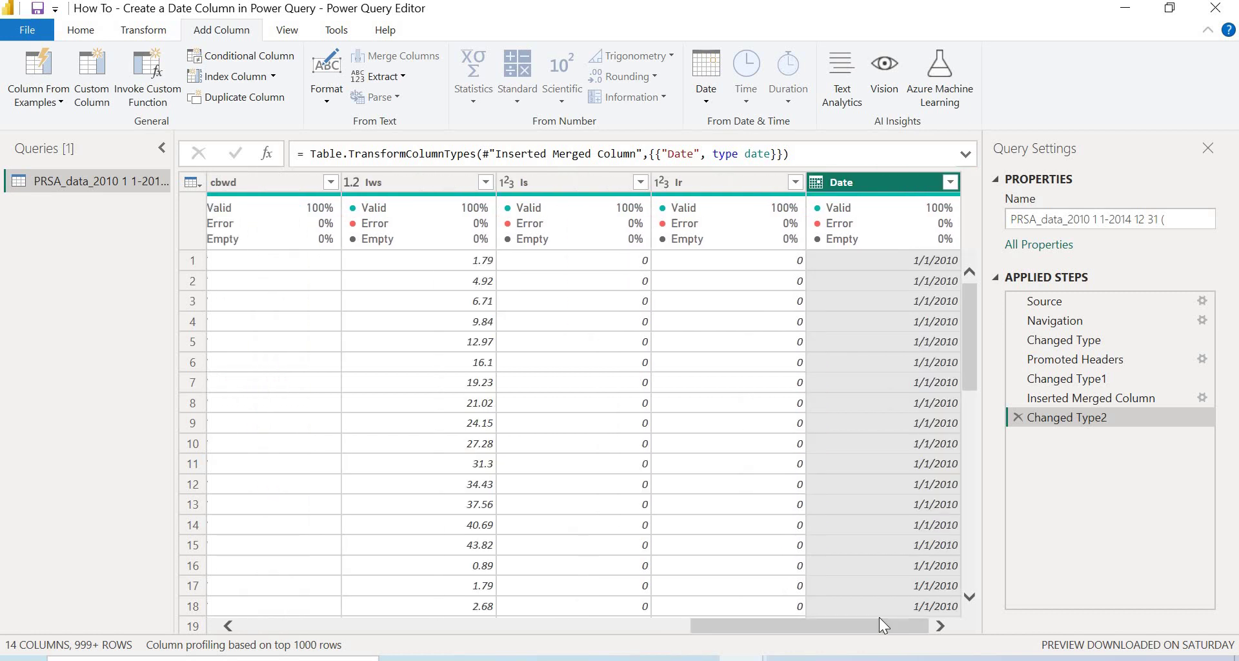
{"action": "left_click_drag", "start_coordinate": [842, 626], "coordinate": [302, 585]}
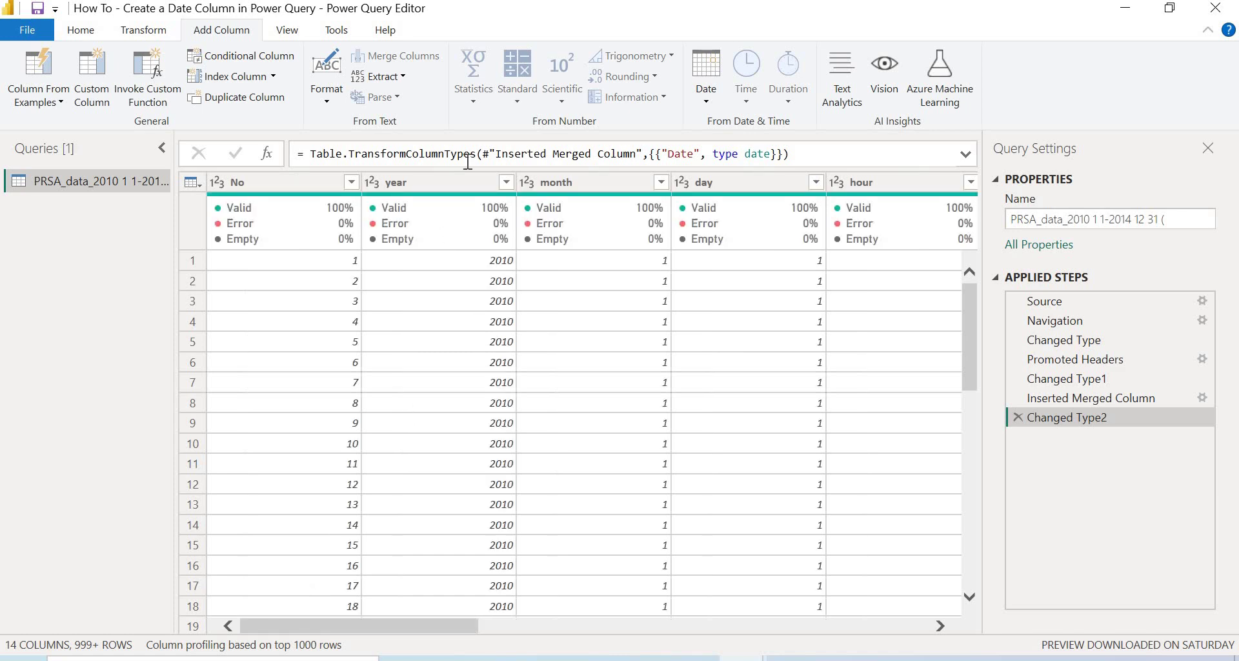